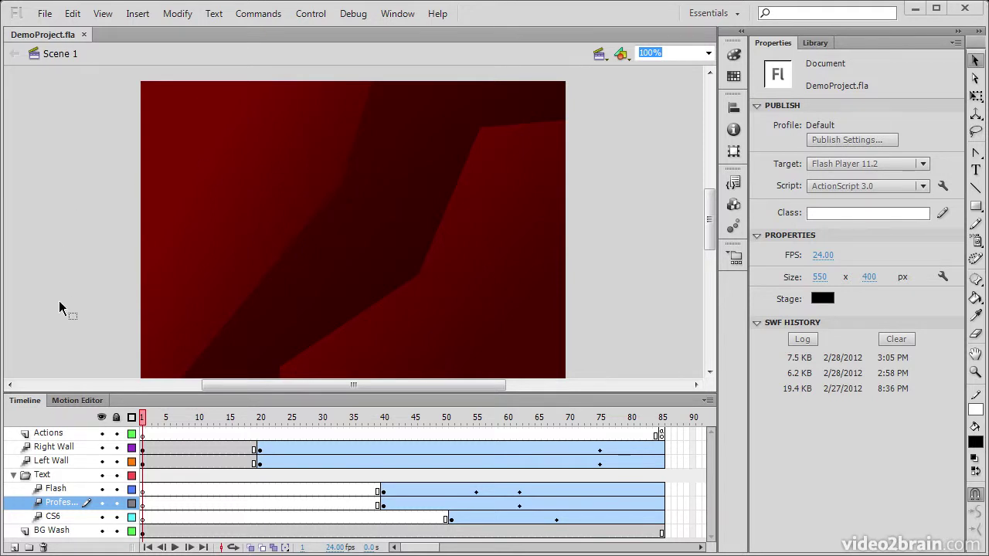
Scrub the timeline to preview the animation up to frame 45.
{"action": "mouse_move", "coordinate": [146, 415]}
{"action": "left_mouse_down"}
{"action": "mouse_move", "coordinate": [648, 411]}
{"action": "mouse_move", "coordinate": [141, 417]}
{"action": "left_mouse_up"}
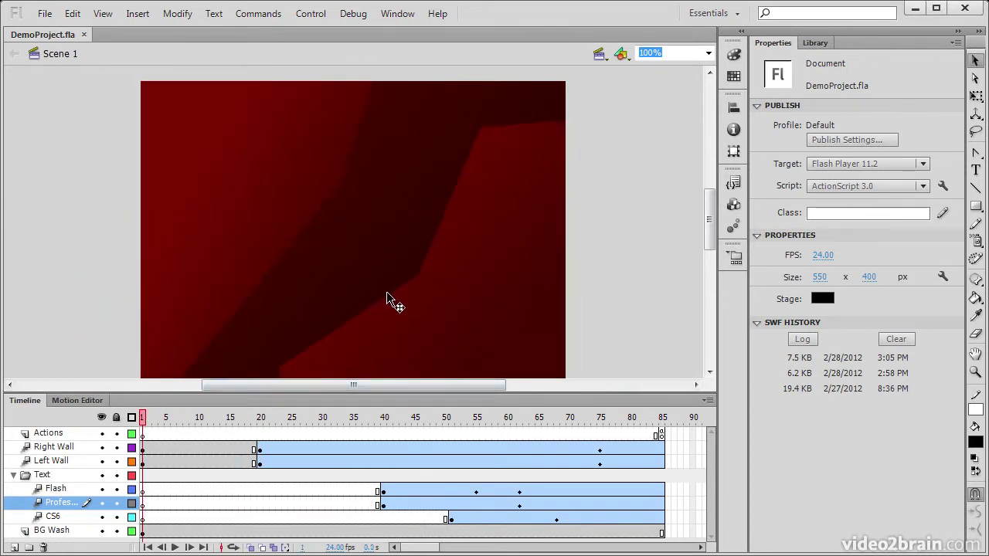
{"action": "left_click_drag", "start_coordinate": [710, 233], "coordinate": [709, 235]}
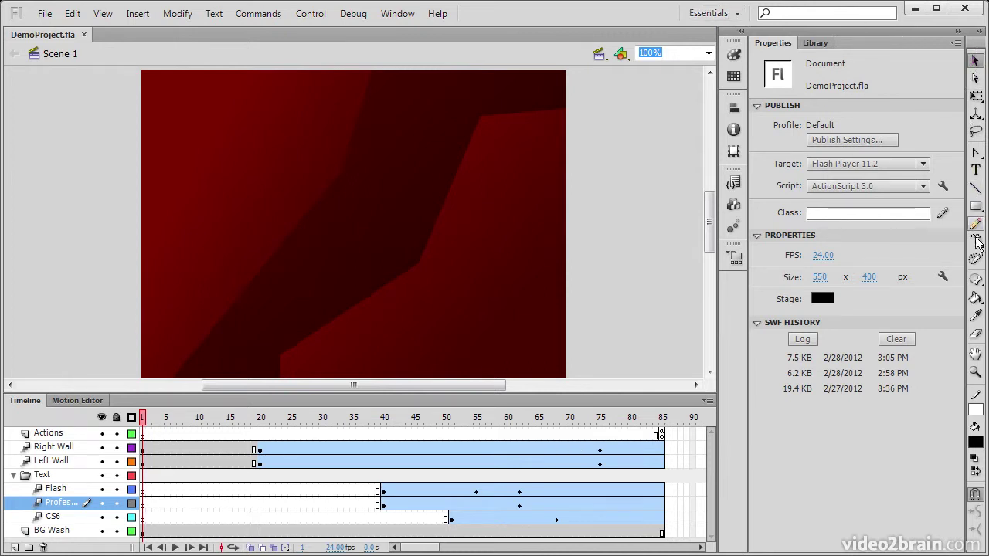
With the Selection Tool, select the Right Wall, scrub the playhead to frame 73, then deselect.
{"action": "left_click", "coordinate": [975, 61]}
{"action": "left_click", "coordinate": [524, 148]}
{"action": "left_click", "coordinate": [372, 420]}
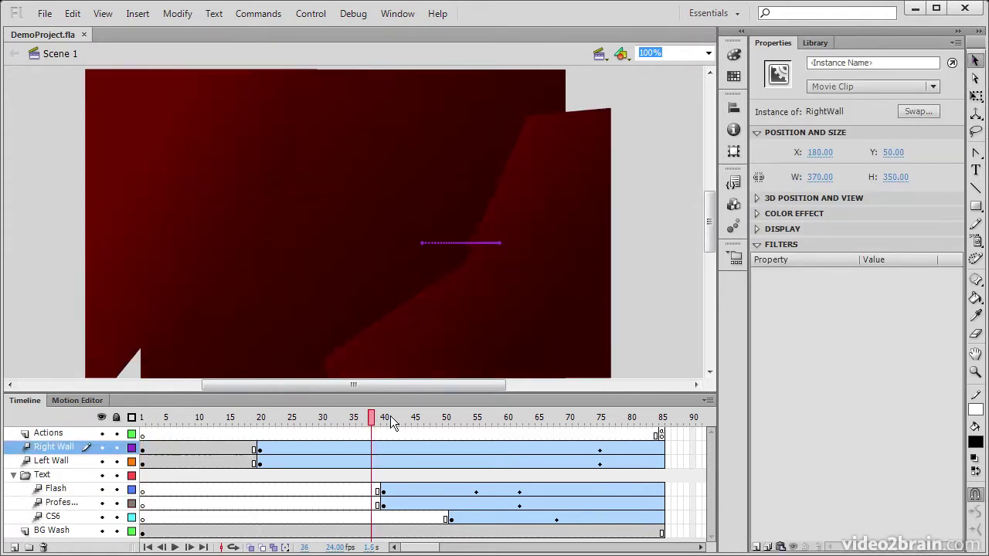
{"action": "left_click_drag", "start_coordinate": [390, 421], "coordinate": [587, 421]}
{"action": "left_click", "coordinate": [686, 311]}
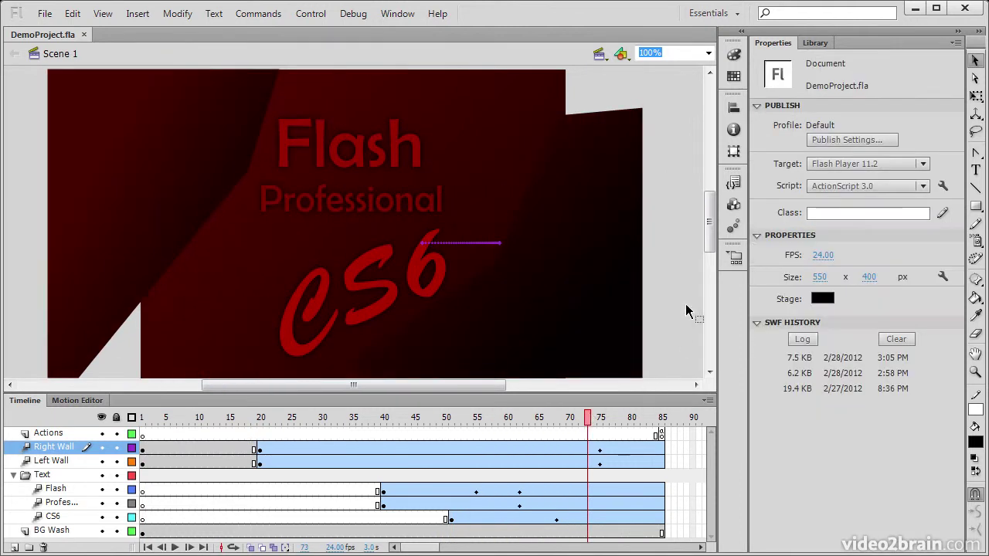
Inspect the Flash, Professional and CS6 text, Left Wall and BG Wash, then deselect.
{"action": "left_click", "coordinate": [342, 145]}
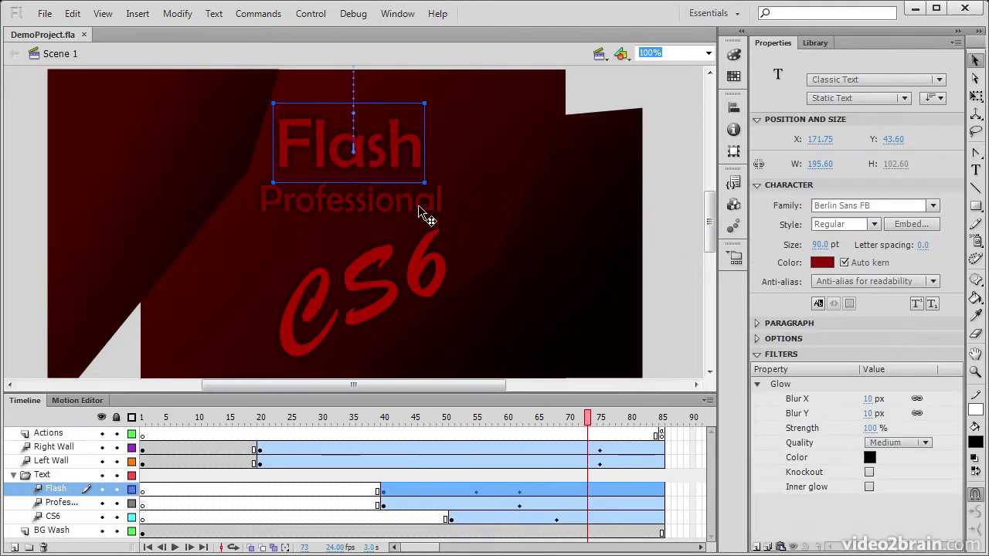
{"action": "left_click", "coordinate": [377, 204]}
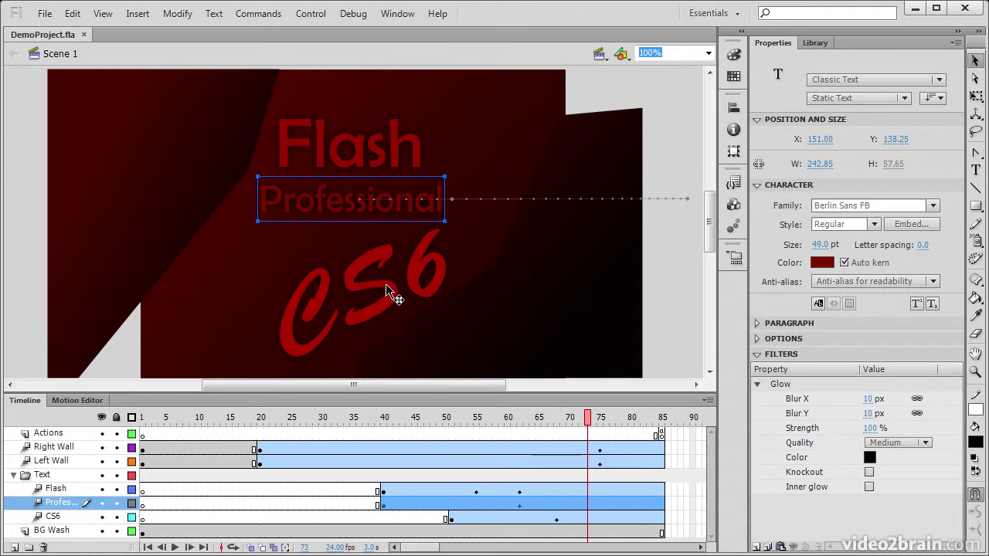
{"action": "left_click", "coordinate": [386, 283]}
{"action": "left_click", "coordinate": [147, 165]}
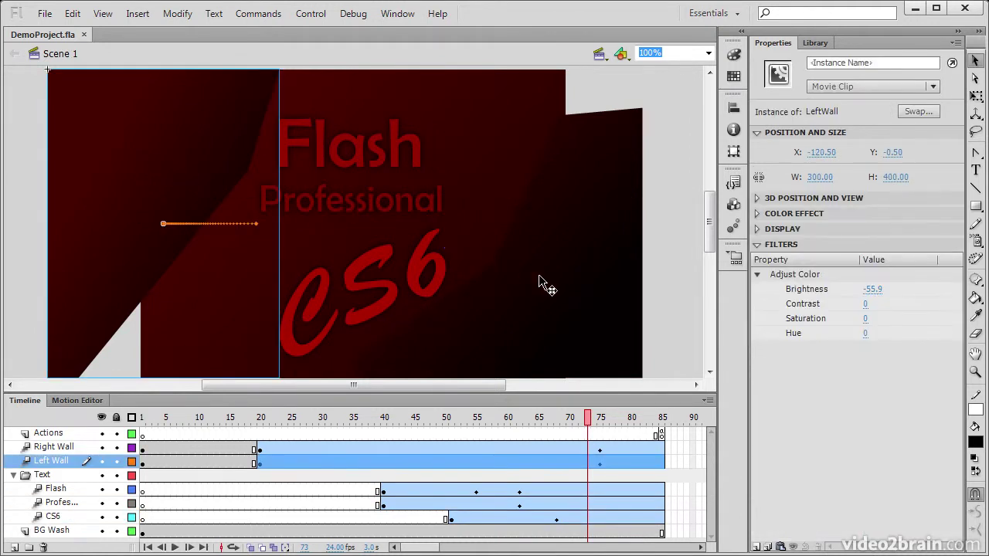
{"action": "left_click", "coordinate": [415, 87]}
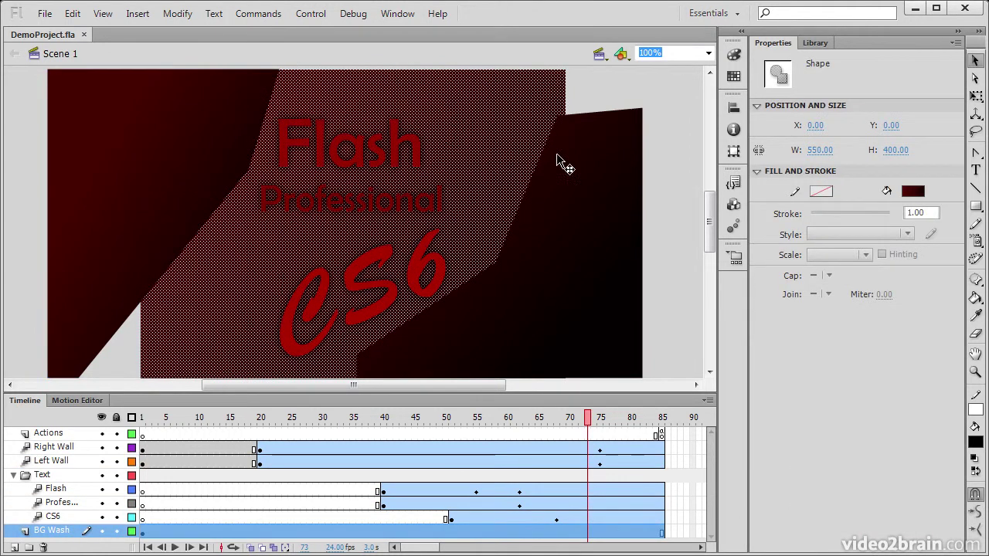
{"action": "left_click", "coordinate": [685, 95]}
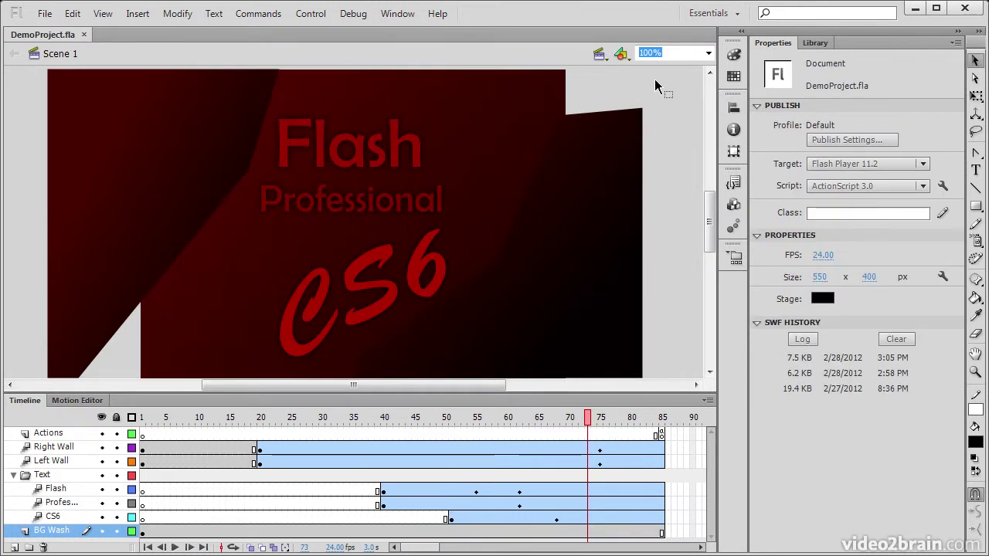
With the Subselection Tool, show the BG Wash rectangle's path and drag its top-right anchor.
{"action": "left_click", "coordinate": [977, 80]}
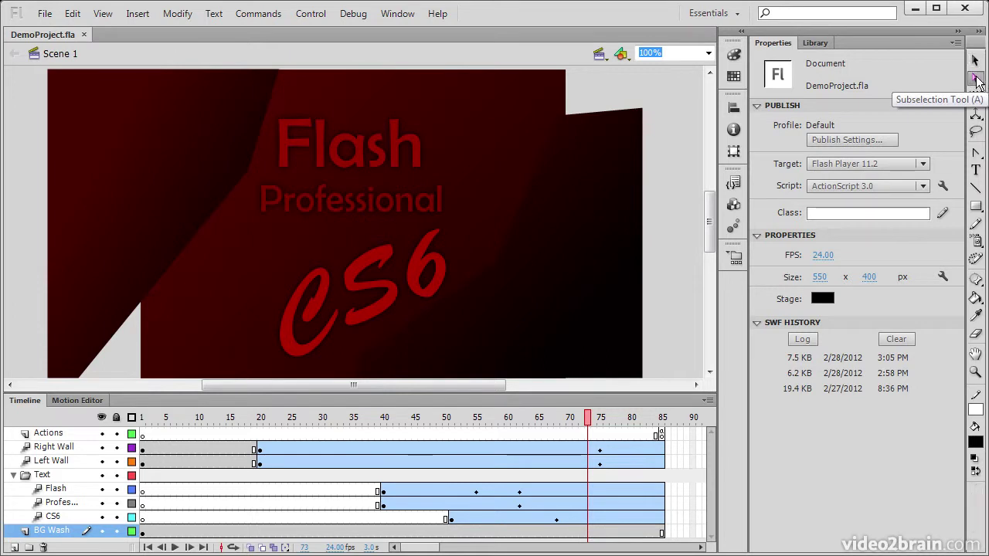
{"action": "left_click", "coordinate": [551, 75]}
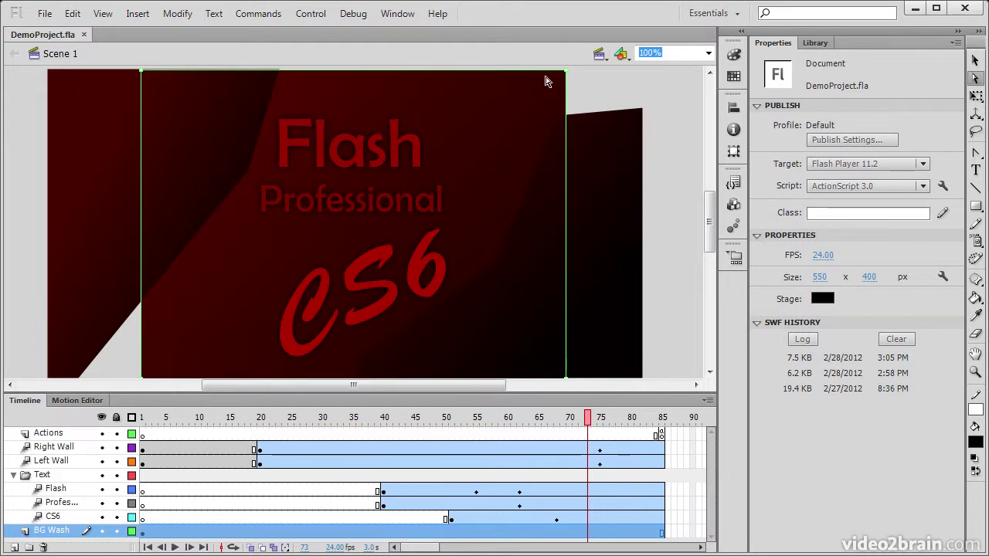
{"action": "mouse_move", "coordinate": [564, 74]}
{"action": "left_mouse_down"}
{"action": "mouse_move", "coordinate": [526, 97]}
{"action": "mouse_move", "coordinate": [502, 141]}
{"action": "mouse_move", "coordinate": [512, 95]}
{"action": "mouse_move", "coordinate": [567, 72]}
{"action": "left_mouse_up"}
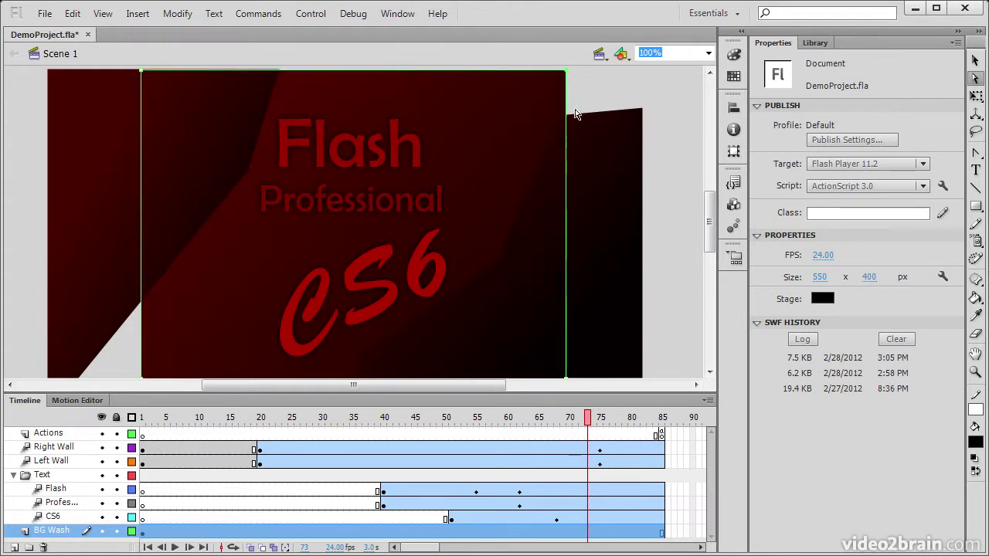
Rotate, skew and scale the Right Wall with Free Transform to about 284.30 x 348.95 px.
{"action": "left_click", "coordinate": [978, 98]}
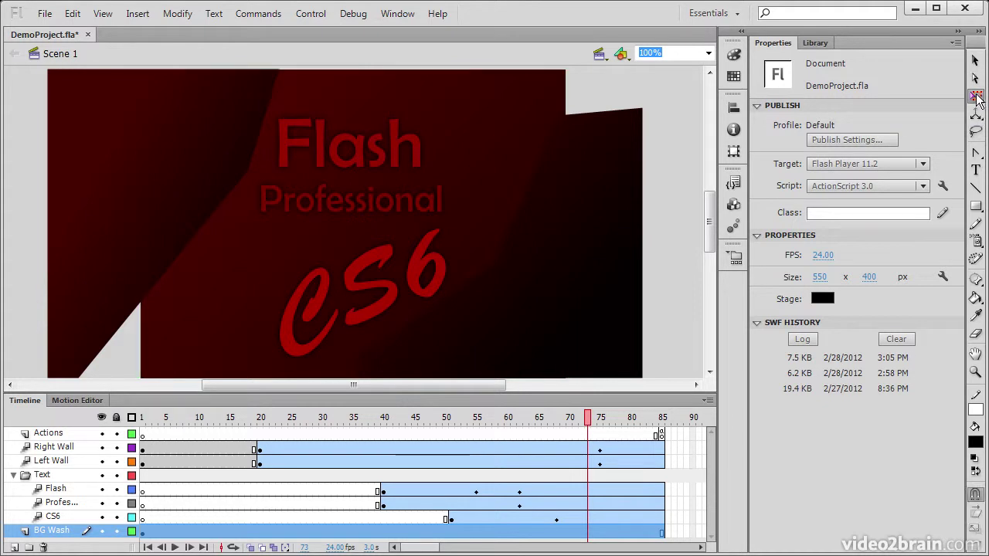
{"action": "left_click", "coordinate": [609, 133]}
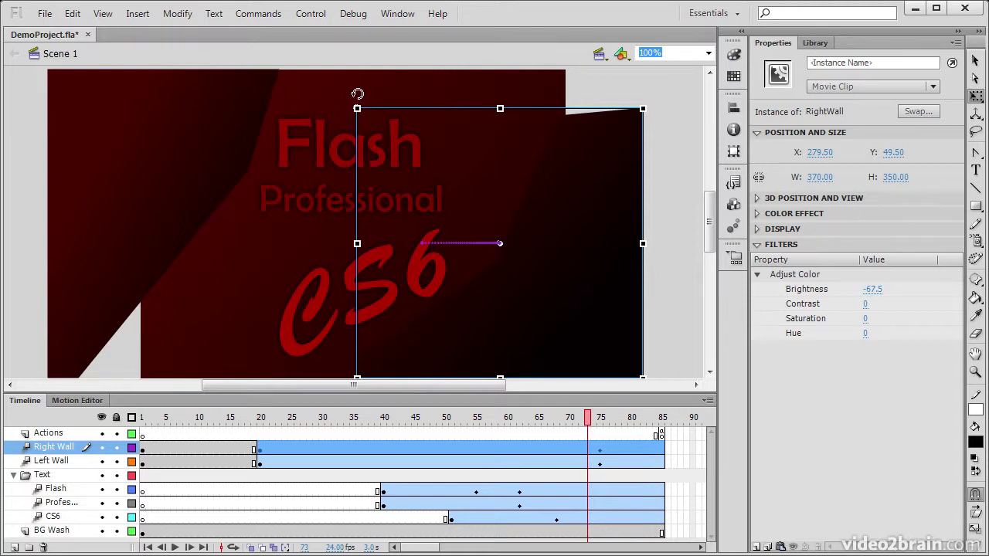
{"action": "left_click_drag", "start_coordinate": [357, 94], "coordinate": [383, 116]}
{"action": "mouse_move", "coordinate": [451, 108]}
{"action": "left_mouse_down"}
{"action": "mouse_move", "coordinate": [695, 107]}
{"action": "mouse_move", "coordinate": [359, 113]}
{"action": "mouse_move", "coordinate": [624, 108]}
{"action": "mouse_move", "coordinate": [446, 114]}
{"action": "left_mouse_up"}
{"action": "left_click_drag", "start_coordinate": [351, 109], "coordinate": [396, 109]}
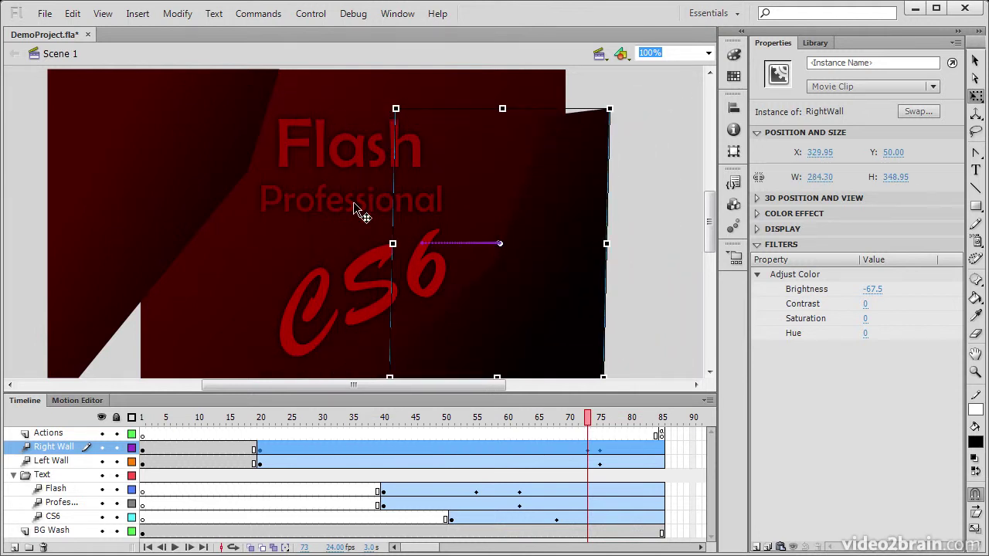
With the Gradient Transform Tool, move, narrow and rotate the BG Wash gradient into a diagonal band.
{"action": "left_click", "coordinate": [976, 98]}
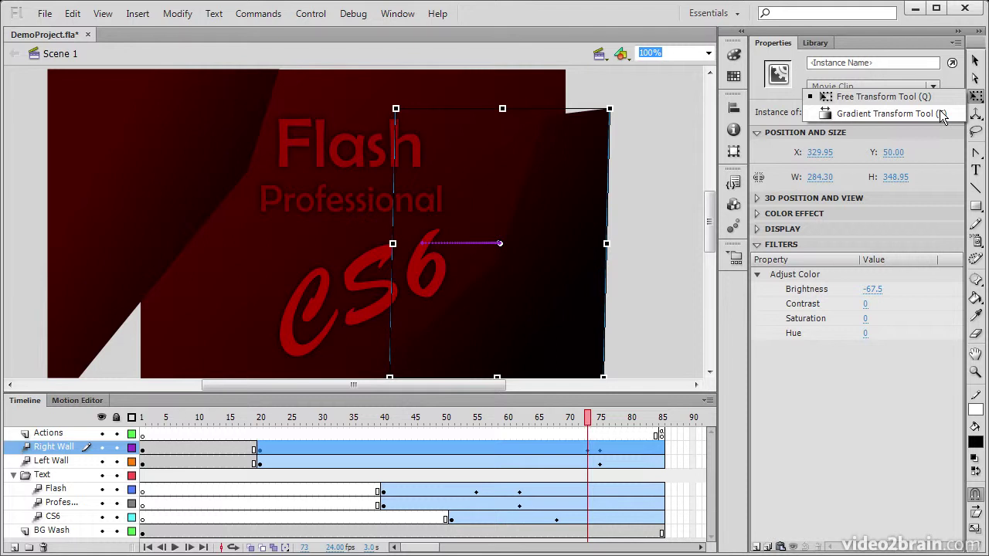
{"action": "left_click", "coordinate": [883, 117]}
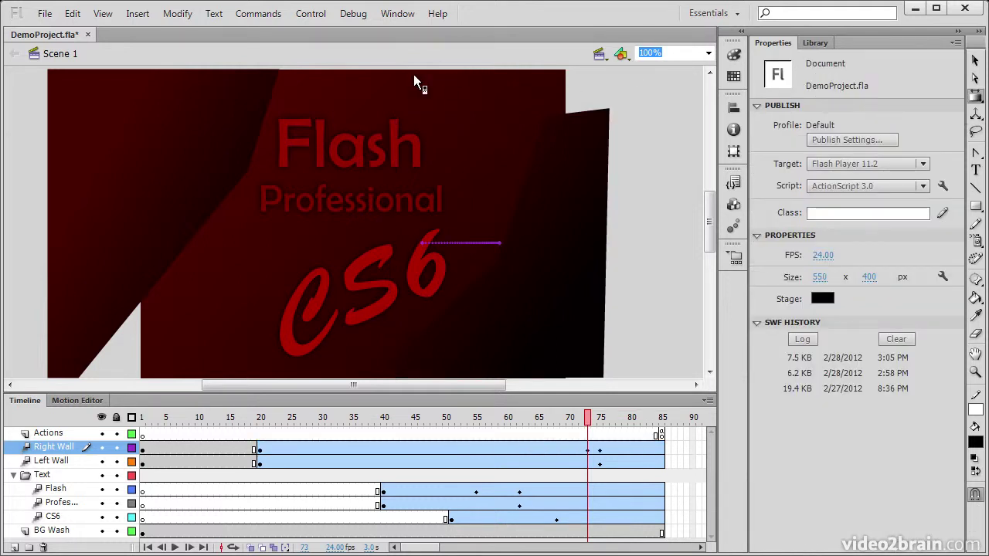
{"action": "left_click", "coordinate": [373, 91]}
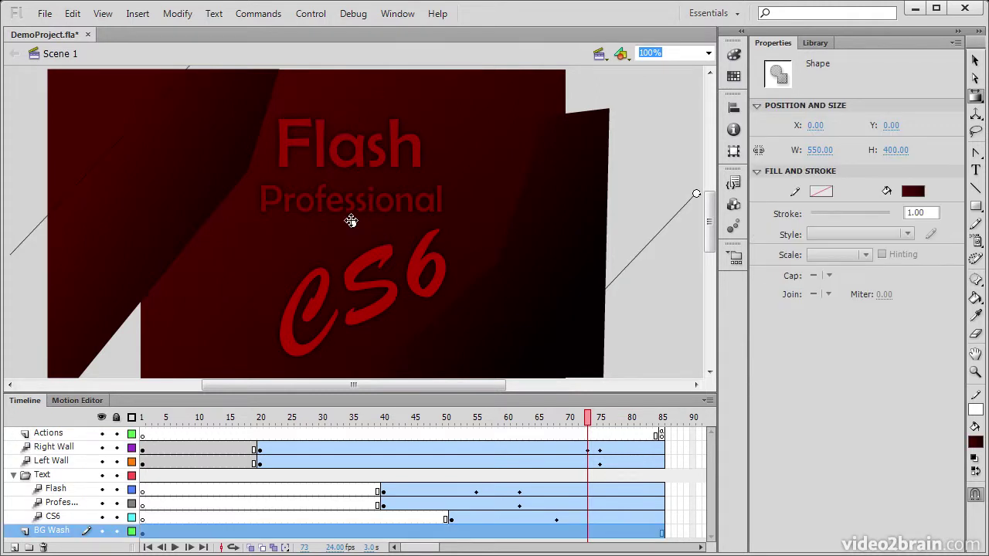
{"action": "left_click_drag", "start_coordinate": [355, 224], "coordinate": [322, 196]}
{"action": "left_click_drag", "start_coordinate": [487, 351], "coordinate": [426, 293]}
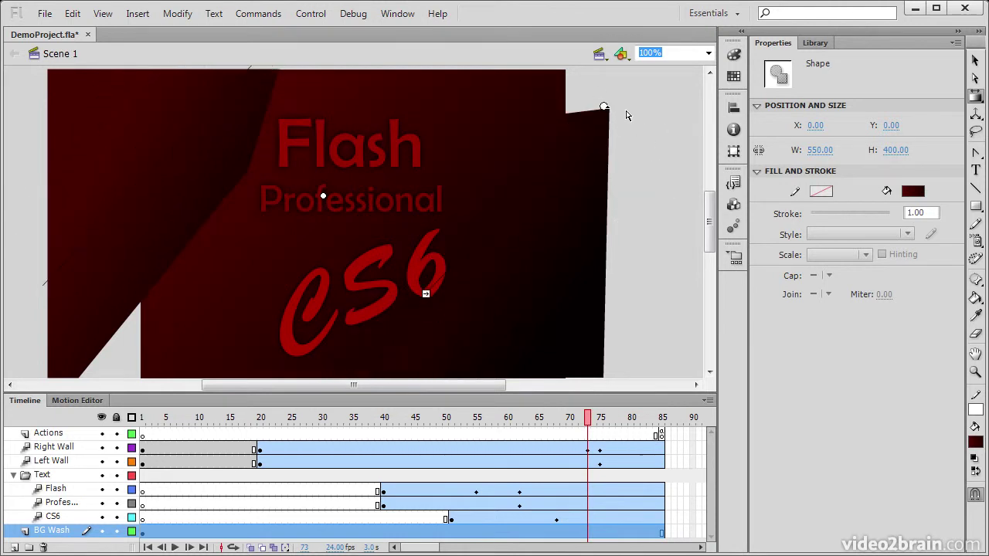
{"action": "left_click_drag", "start_coordinate": [604, 106], "coordinate": [316, 323]}
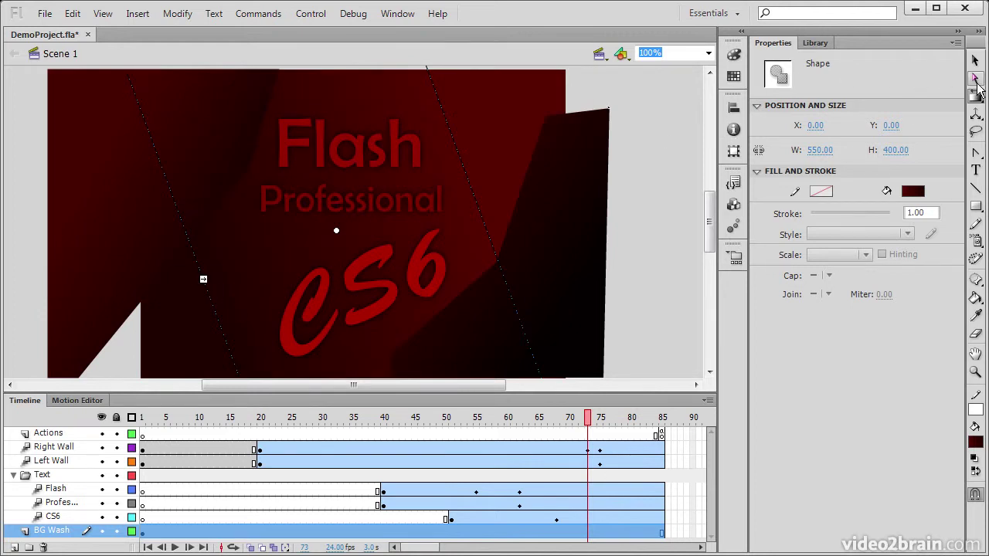
Use the 3D Rotation Tool to tilt the Left Wall clip toward the viewer.
{"action": "left_click_drag", "start_coordinate": [976, 112], "coordinate": [917, 114]}
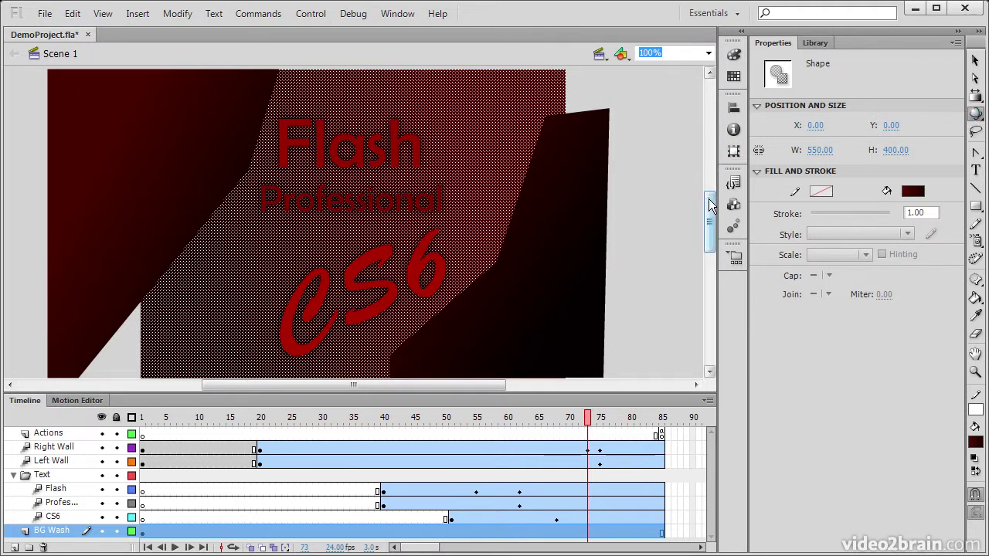
{"action": "left_click_drag", "start_coordinate": [708, 210], "coordinate": [709, 202]}
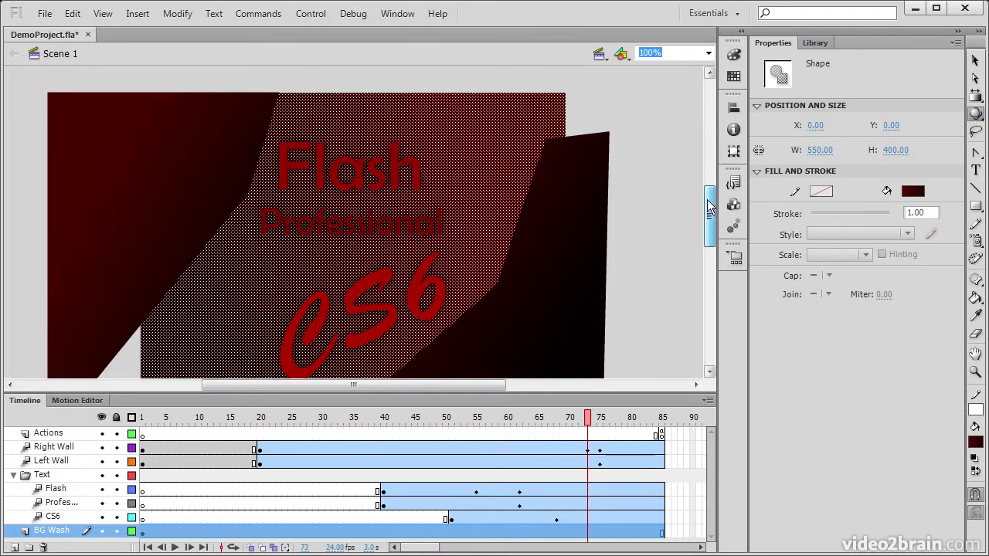
{"action": "left_click", "coordinate": [108, 152]}
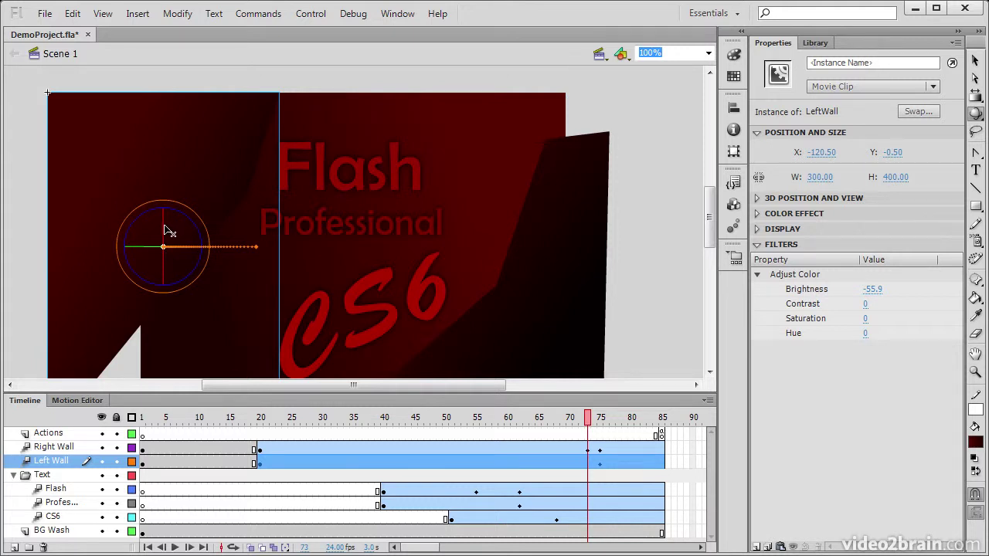
{"action": "left_click_drag", "start_coordinate": [169, 231], "coordinate": [176, 287]}
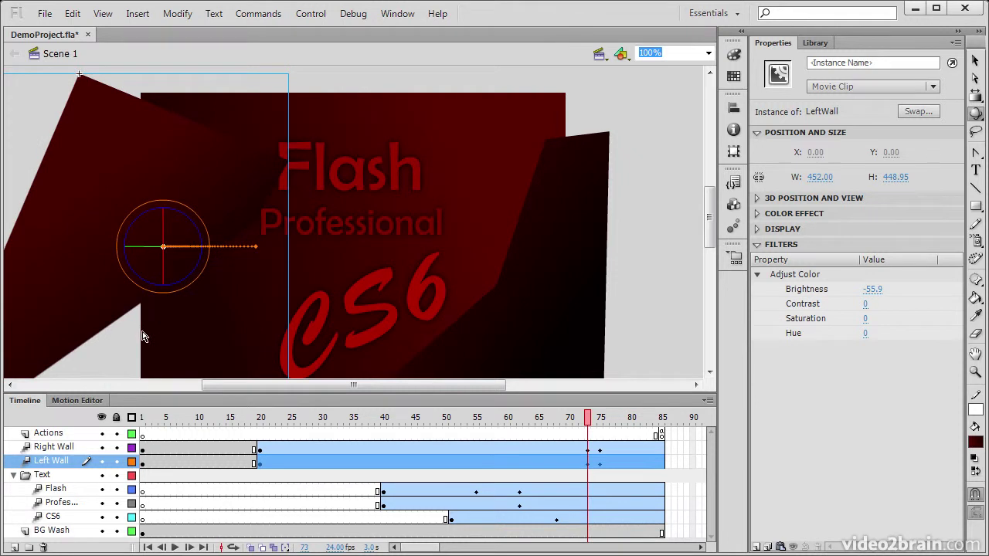
With the 3D Translation Tool, shift the Left Wall along its Y and X axes.
{"action": "left_click", "coordinate": [975, 115]}
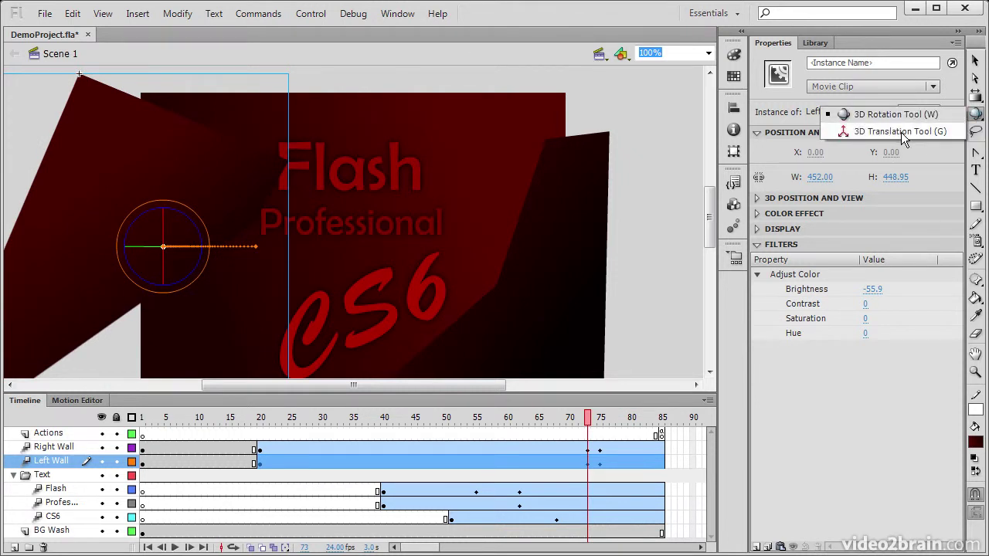
{"action": "left_click", "coordinate": [900, 132]}
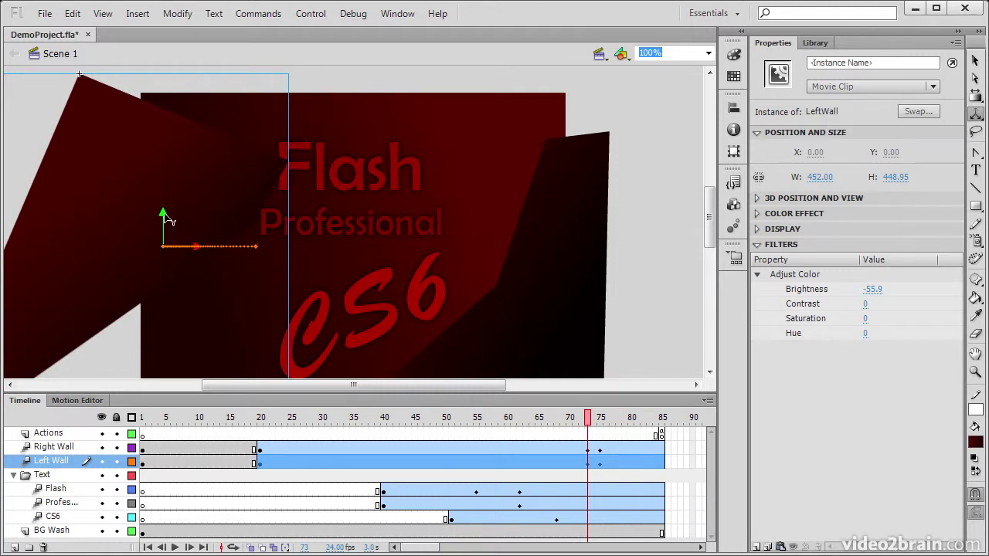
{"action": "mouse_move", "coordinate": [163, 216]}
{"action": "left_mouse_down"}
{"action": "mouse_move", "coordinate": [164, 168]}
{"action": "mouse_move", "coordinate": [162, 320]}
{"action": "mouse_move", "coordinate": [162, 204]}
{"action": "left_mouse_up"}
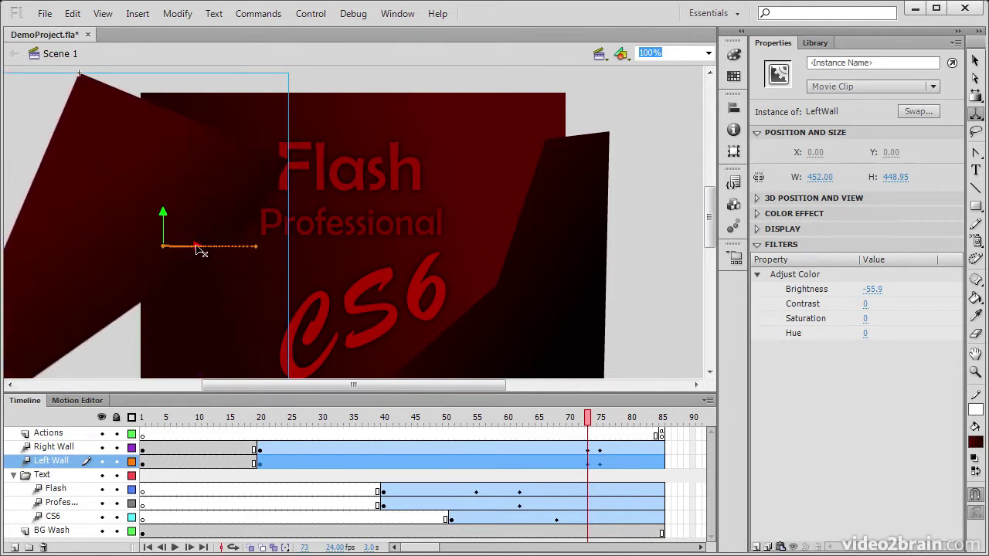
{"action": "mouse_move", "coordinate": [196, 245]}
{"action": "left_mouse_down"}
{"action": "mouse_move", "coordinate": [695, 249]}
{"action": "mouse_move", "coordinate": [116, 253]}
{"action": "mouse_move", "coordinate": [139, 263]}
{"action": "mouse_move", "coordinate": [296, 261]}
{"action": "mouse_move", "coordinate": [193, 260]}
{"action": "left_mouse_up"}
Lasso a freehand area of the BG Wash background, then clear the selection.
{"action": "left_click", "coordinate": [977, 135]}
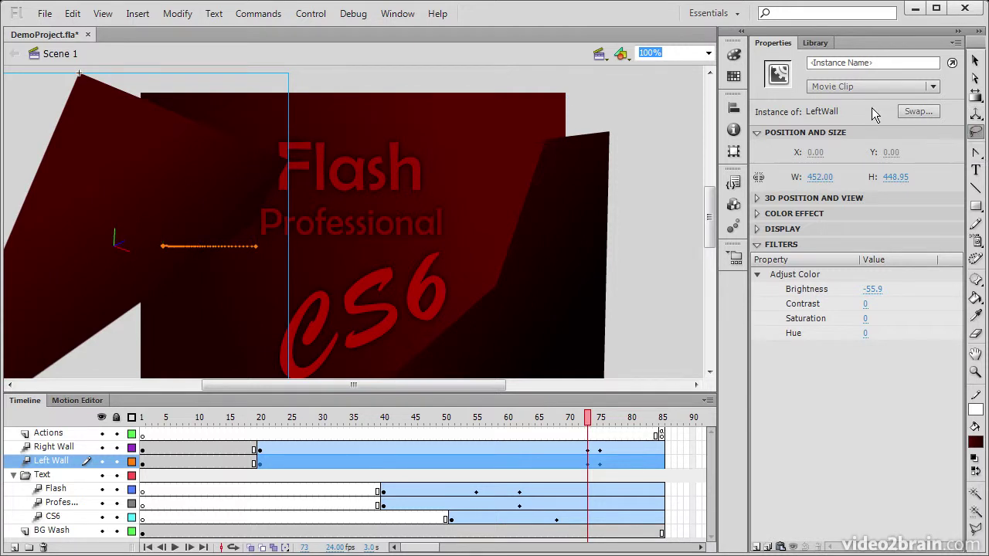
{"action": "mouse_move", "coordinate": [374, 80]}
{"action": "left_mouse_down"}
{"action": "mouse_move", "coordinate": [416, 93]}
{"action": "mouse_move", "coordinate": [503, 180]}
{"action": "mouse_move", "coordinate": [573, 119]}
{"action": "mouse_move", "coordinate": [565, 71]}
{"action": "mouse_move", "coordinate": [383, 72]}
{"action": "left_mouse_up"}
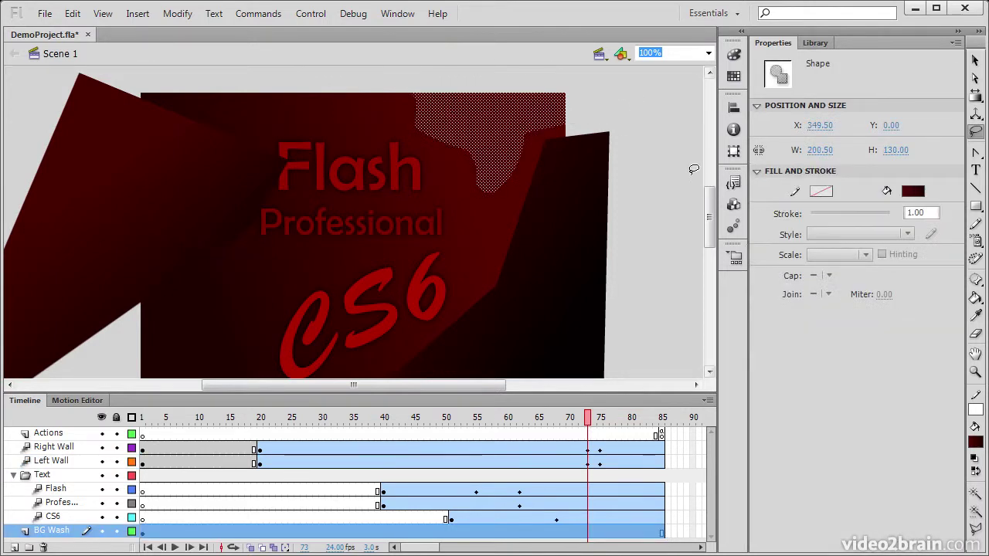
{"action": "left_click", "coordinate": [677, 164]}
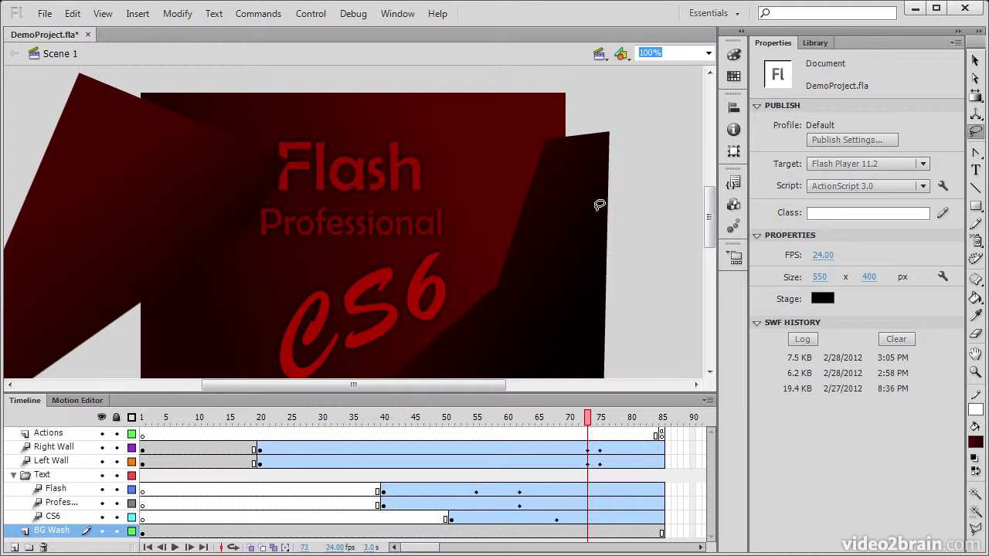
Draw a closed curved pen path beside the stage with a thick white 73.50 stroke.
{"action": "left_click", "coordinate": [975, 152]}
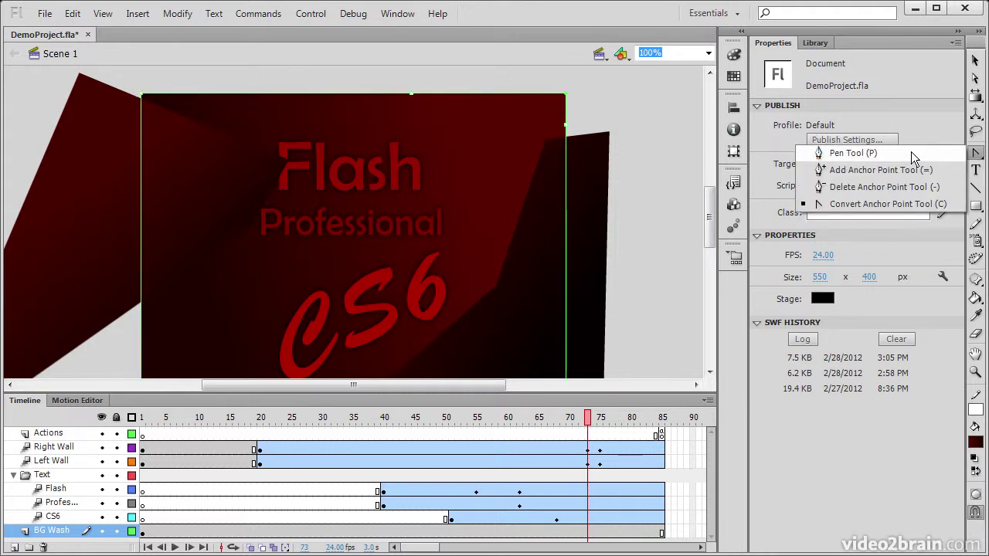
{"action": "left_click", "coordinate": [910, 152]}
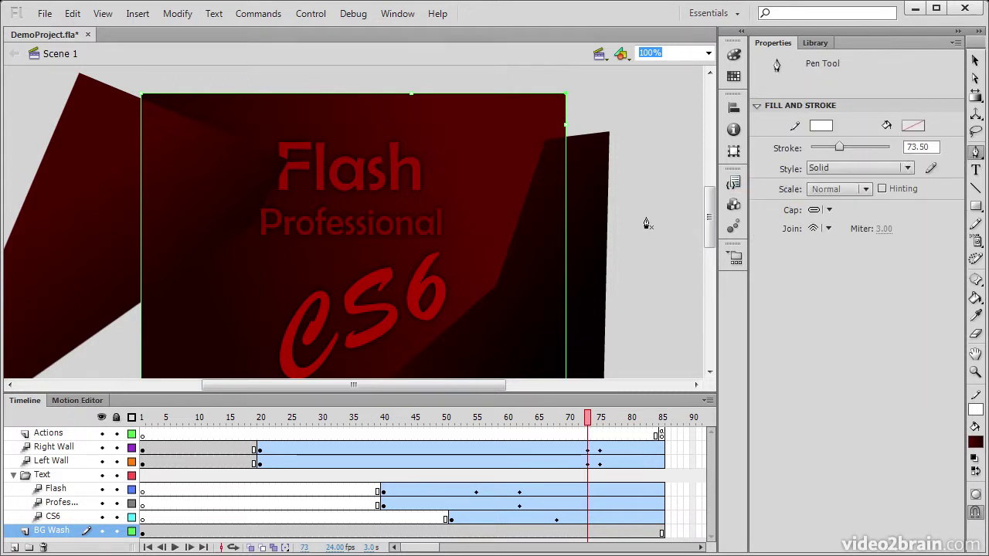
{"action": "left_click_drag", "start_coordinate": [403, 384], "coordinate": [464, 385]}
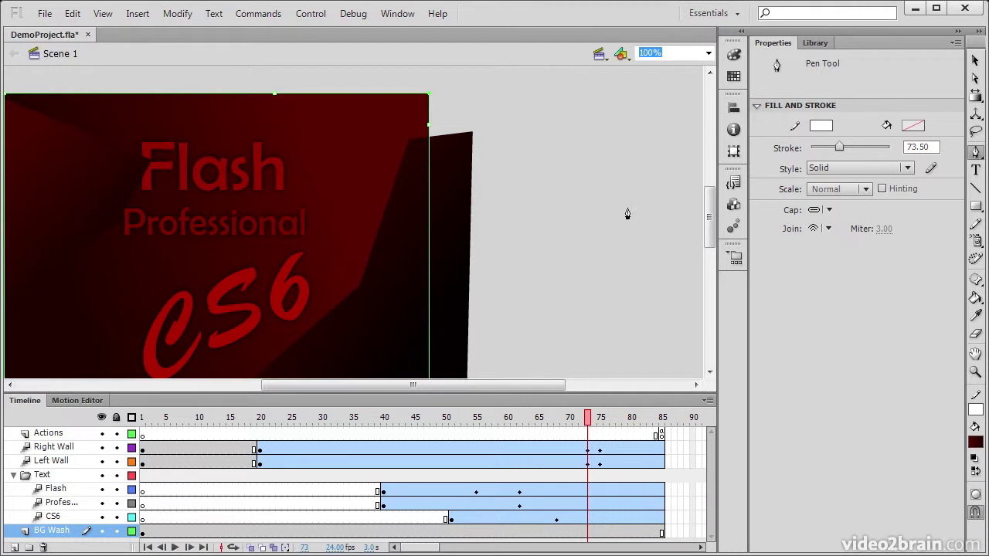
{"action": "left_click", "coordinate": [552, 147]}
{"action": "left_click_drag", "start_coordinate": [629, 217], "coordinate": [591, 270]}
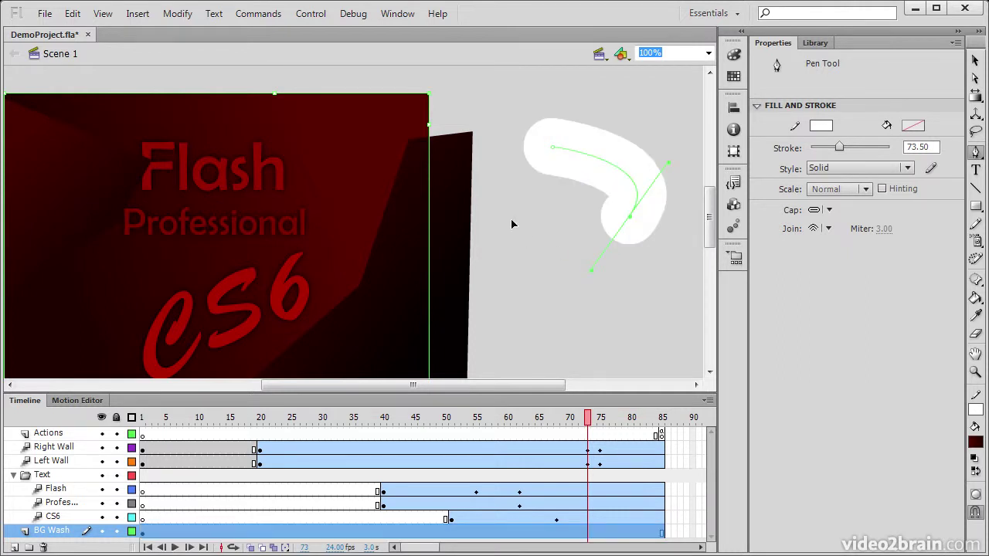
{"action": "left_click_drag", "start_coordinate": [511, 224], "coordinate": [506, 203]}
{"action": "left_click_drag", "start_coordinate": [553, 150], "coordinate": [618, 138]}
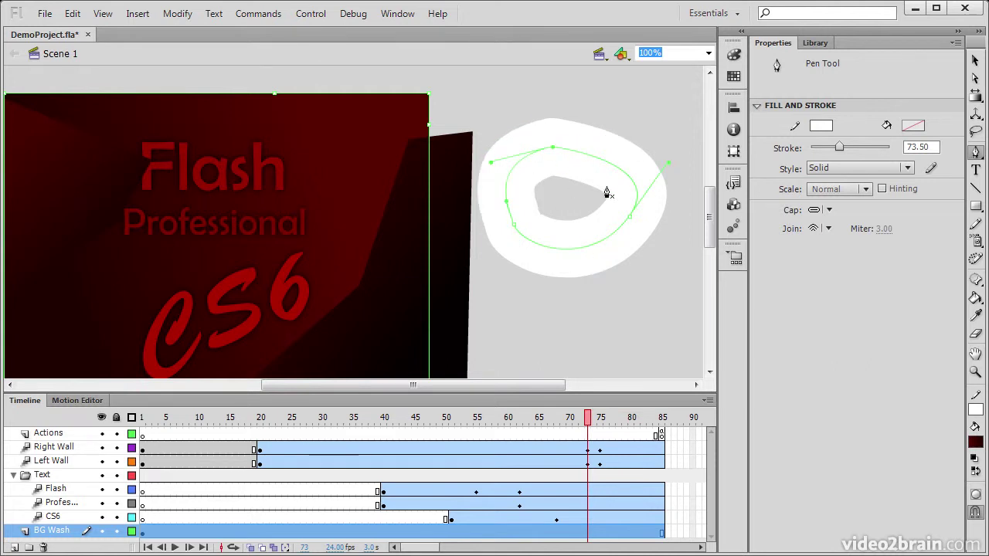
{"action": "left_click", "coordinate": [974, 152]}
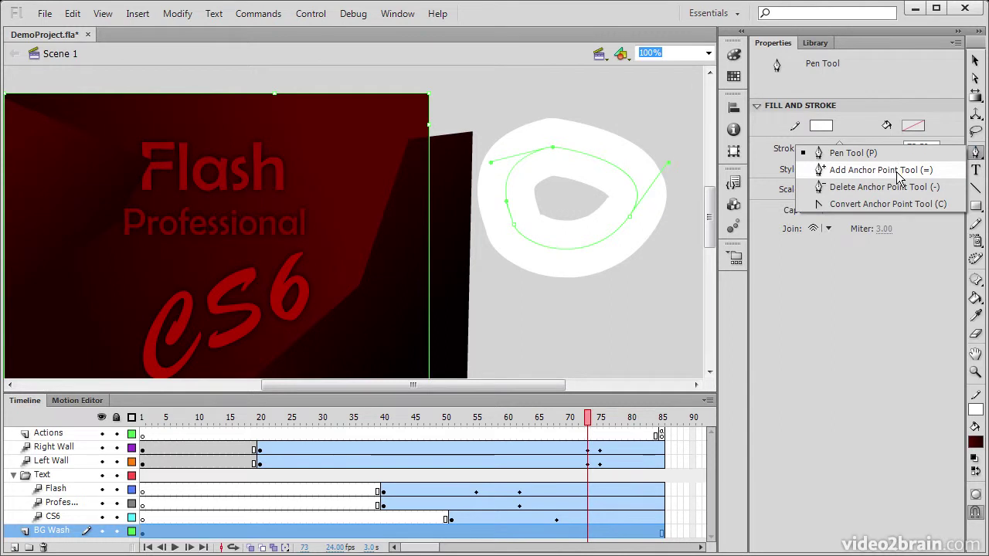
Add anchor points on the ring's upper and lower edges.
{"action": "left_click", "coordinate": [898, 172]}
{"action": "left_click", "coordinate": [598, 159]}
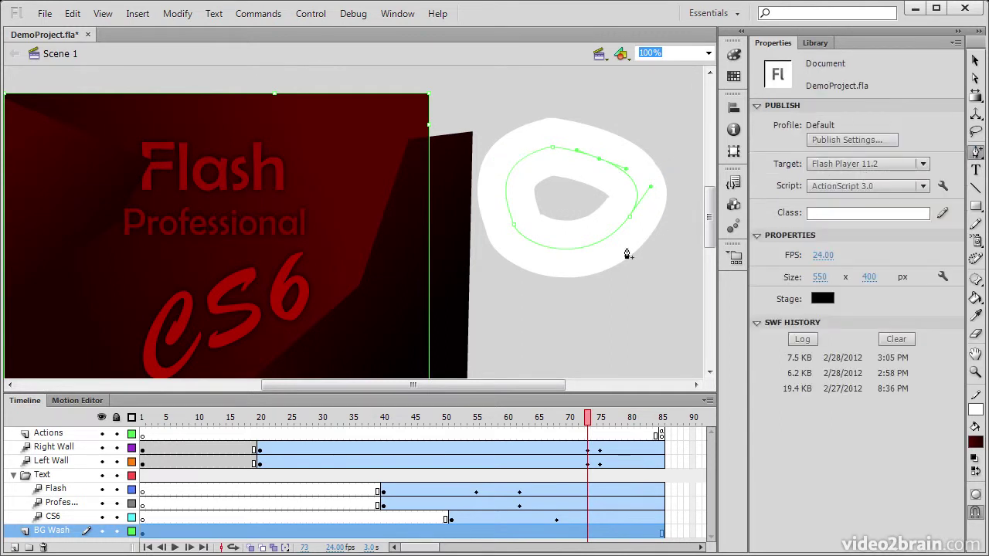
{"action": "left_click", "coordinate": [563, 254]}
Delete the ring's lower and upper-right anchor points.
{"action": "left_click", "coordinate": [976, 152]}
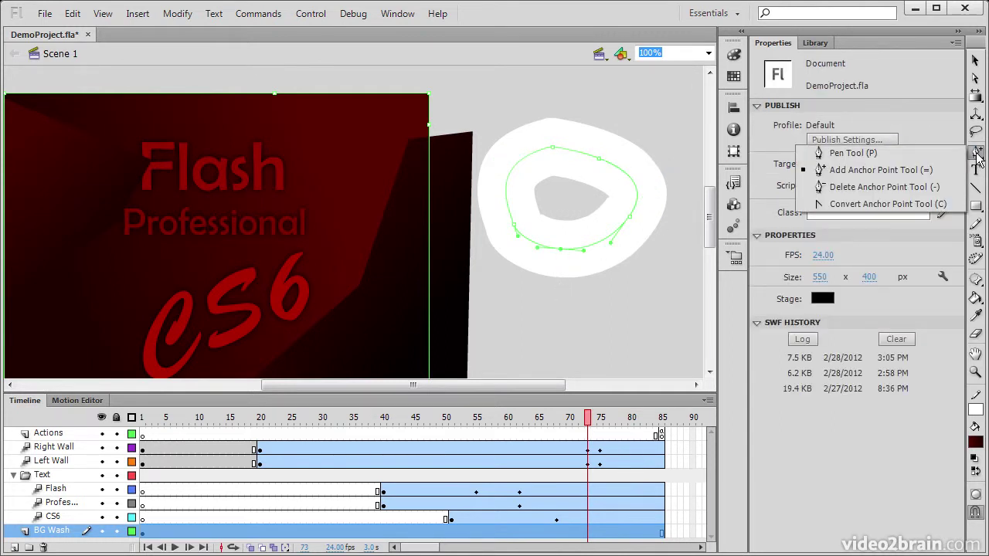
{"action": "left_click", "coordinate": [894, 187]}
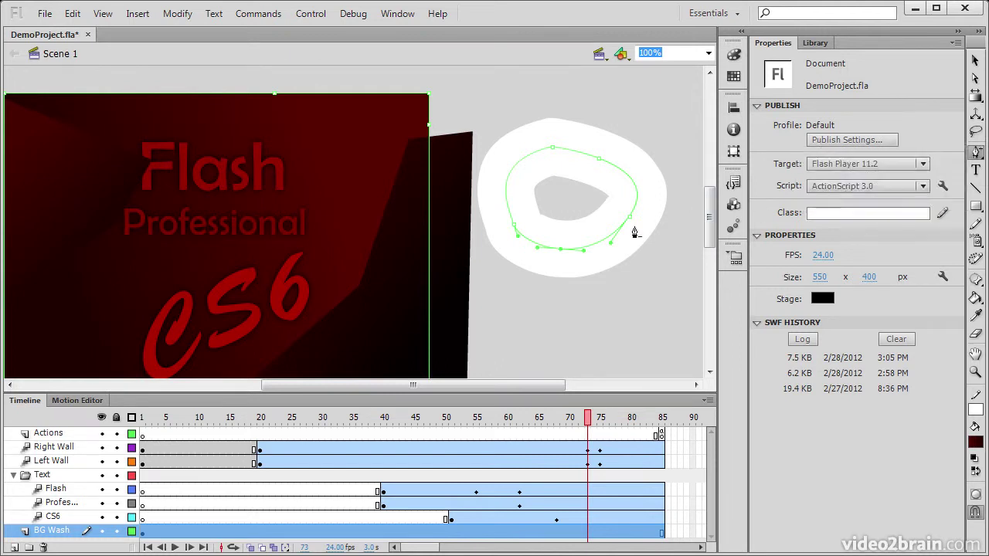
{"action": "left_click", "coordinate": [560, 251]}
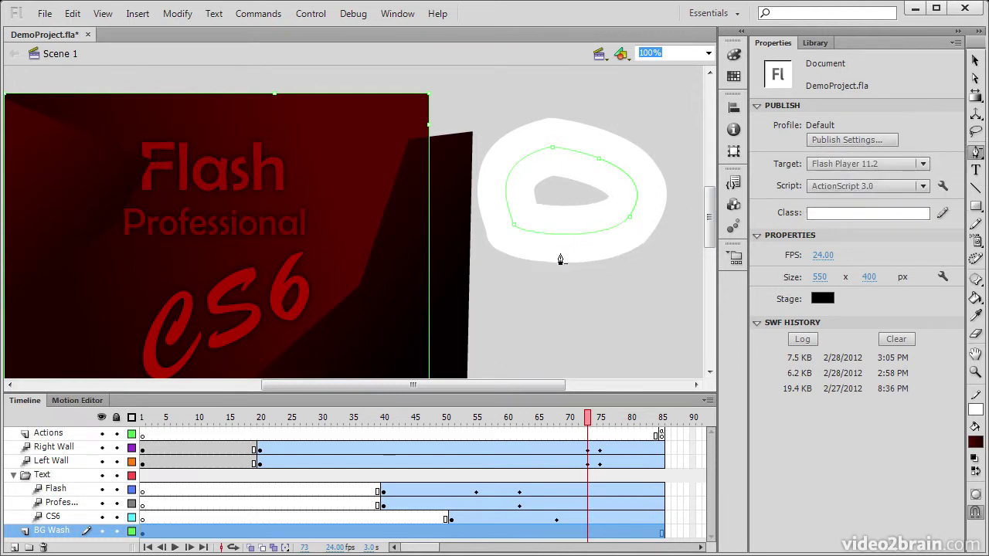
{"action": "left_click", "coordinate": [599, 161]}
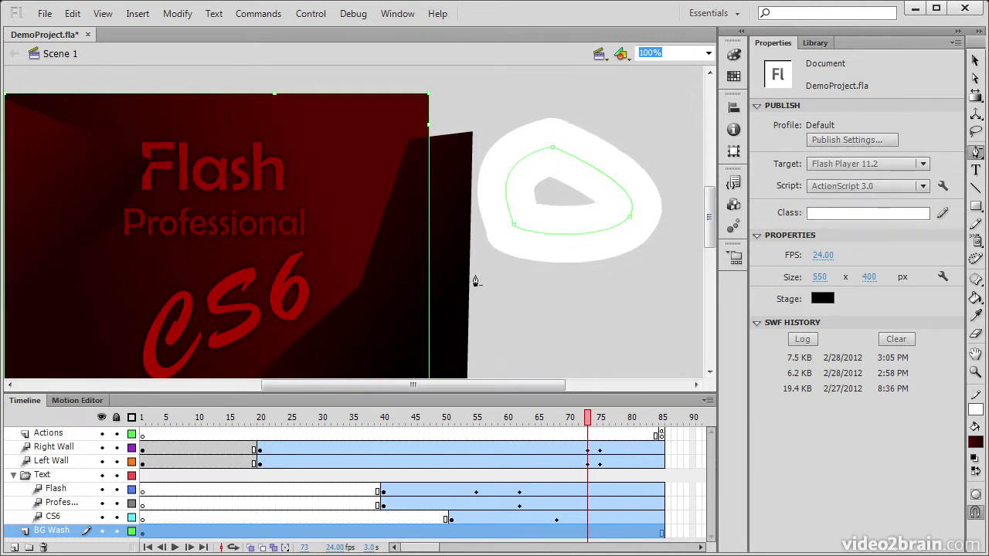
Convert the ring's top anchor to a corner, then pull out handles to smooth it.
{"action": "left_click", "coordinate": [976, 152]}
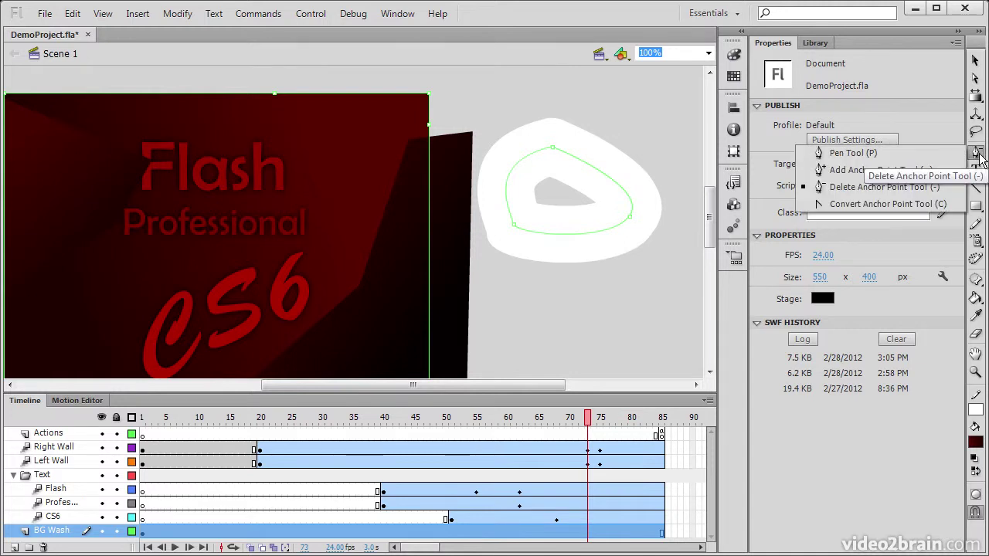
{"action": "left_click", "coordinate": [896, 203]}
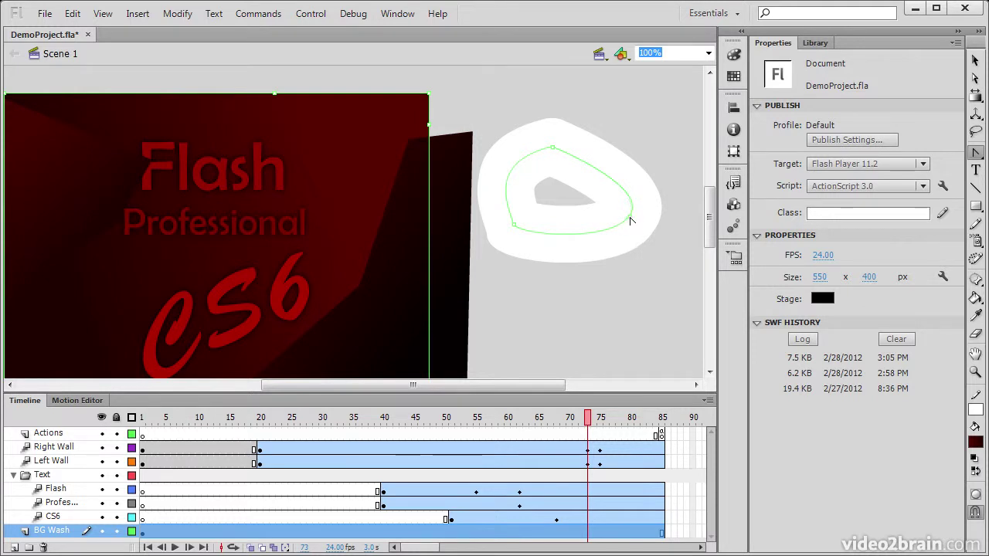
{"action": "left_click", "coordinate": [553, 149]}
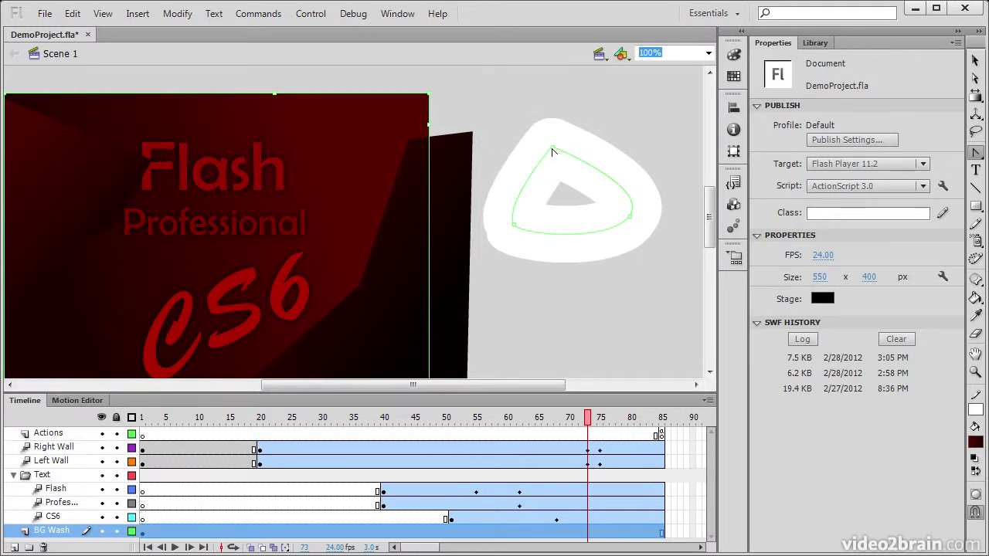
{"action": "mouse_move", "coordinate": [553, 149]}
{"action": "left_mouse_down"}
{"action": "mouse_move", "coordinate": [499, 144]}
{"action": "mouse_move", "coordinate": [503, 159]}
{"action": "mouse_move", "coordinate": [498, 153]}
{"action": "left_mouse_up"}
With the Text tool, select parts of the Flash, Professional and CS6 titles, then deselect everything.
{"action": "left_click", "coordinate": [975, 169]}
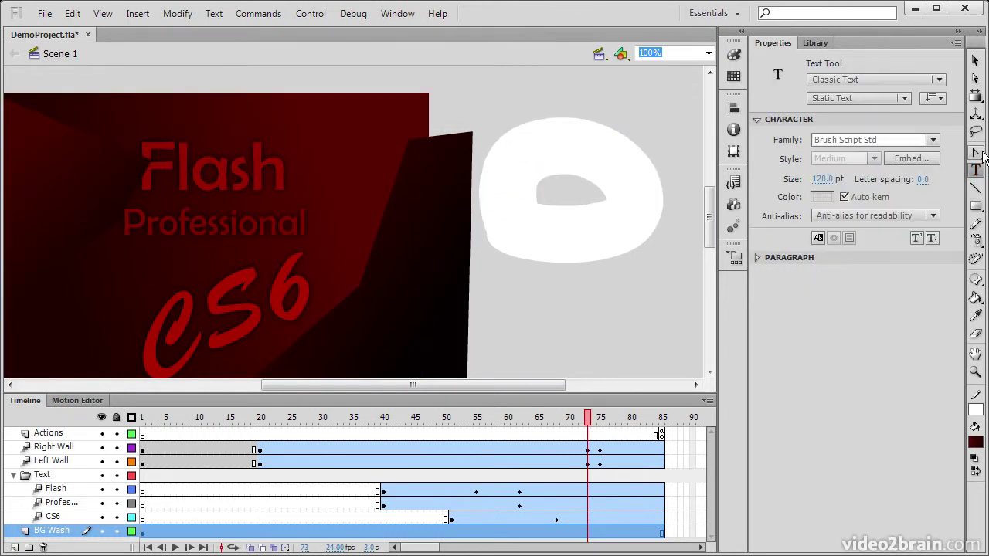
{"action": "left_click_drag", "start_coordinate": [173, 163], "coordinate": [287, 165]}
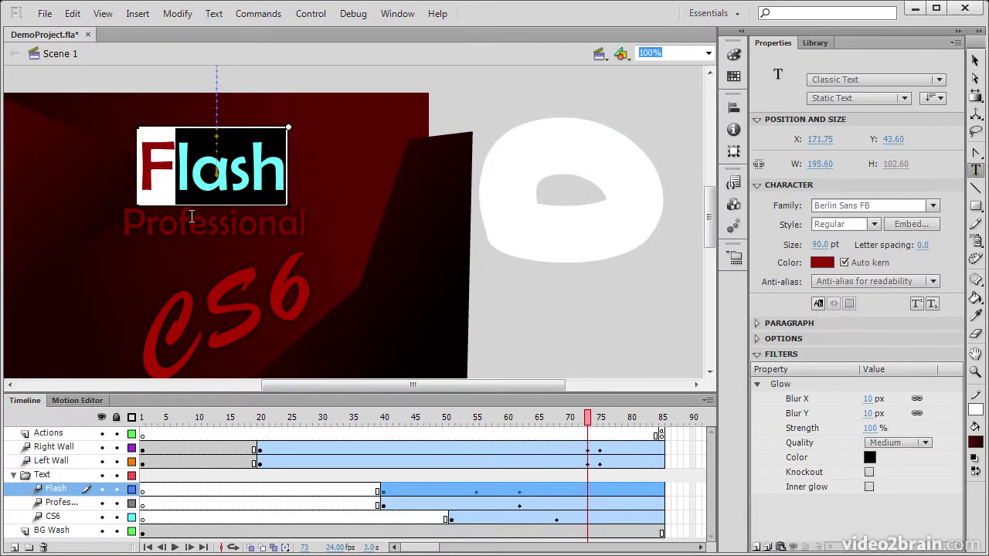
{"action": "left_click_drag", "start_coordinate": [165, 223], "coordinate": [259, 224]}
{"action": "left_click_drag", "start_coordinate": [205, 324], "coordinate": [296, 285]}
{"action": "left_click", "coordinate": [688, 124]}
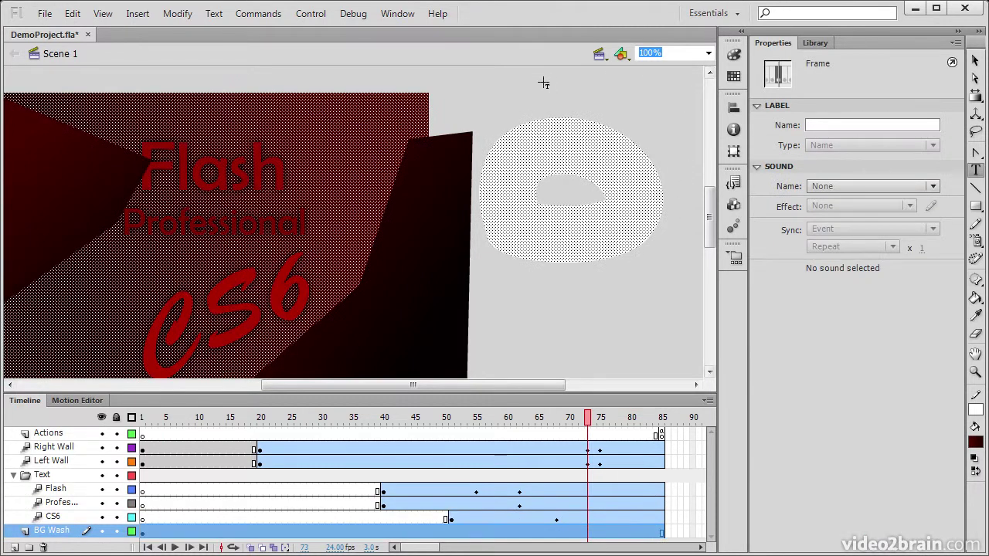
{"action": "key", "text": "Escape"}
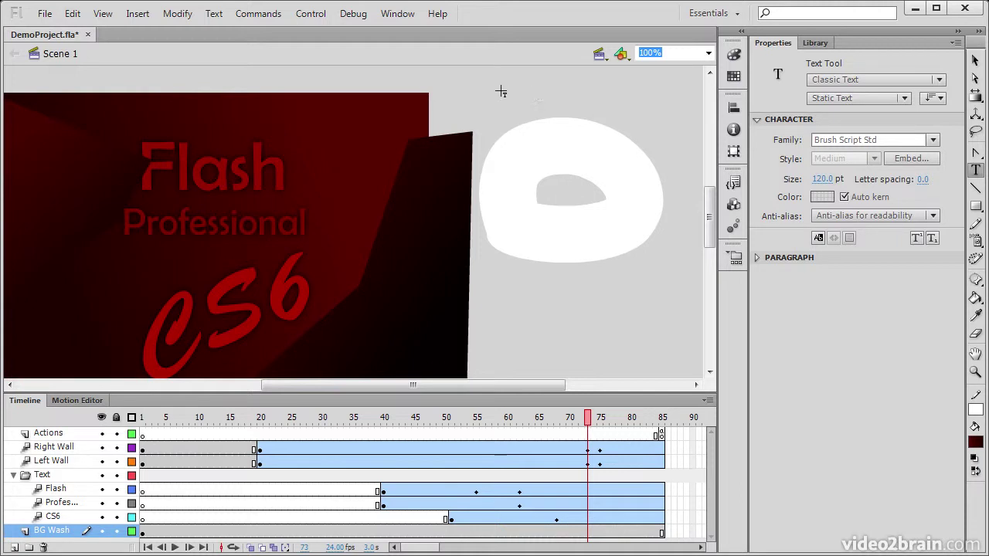
Type 'jukg' as red 120 pt Brush Script Std text near the upper right.
{"action": "left_click_drag", "start_coordinate": [695, 156], "coordinate": [698, 108]}
{"action": "scroll", "coordinate": [713, 180], "scroll_direction": "up", "scroll_amount": 3}
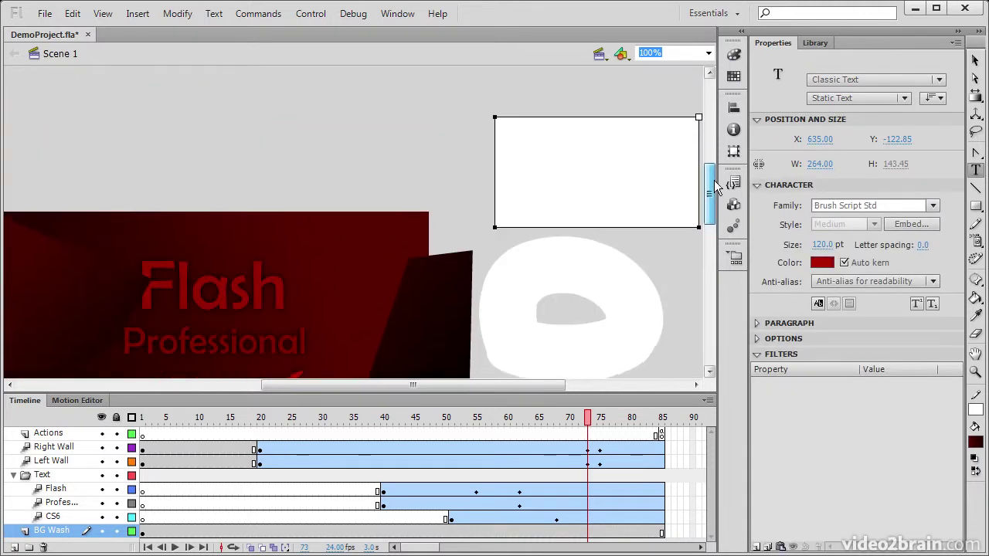
{"action": "type", "text": "jukg"}
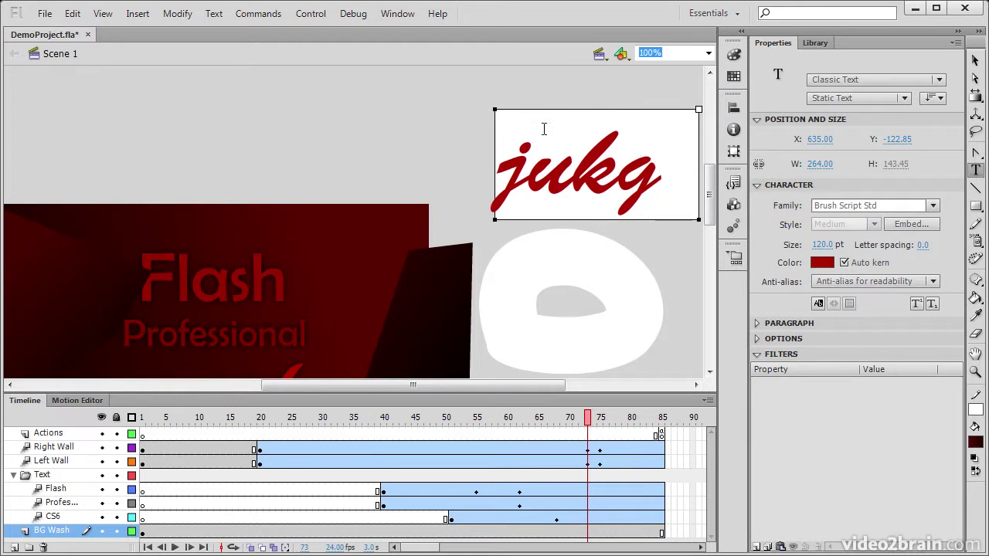
Draw a thick white horizontal line with the Line Tool above the jukg text.
{"action": "left_click", "coordinate": [976, 190]}
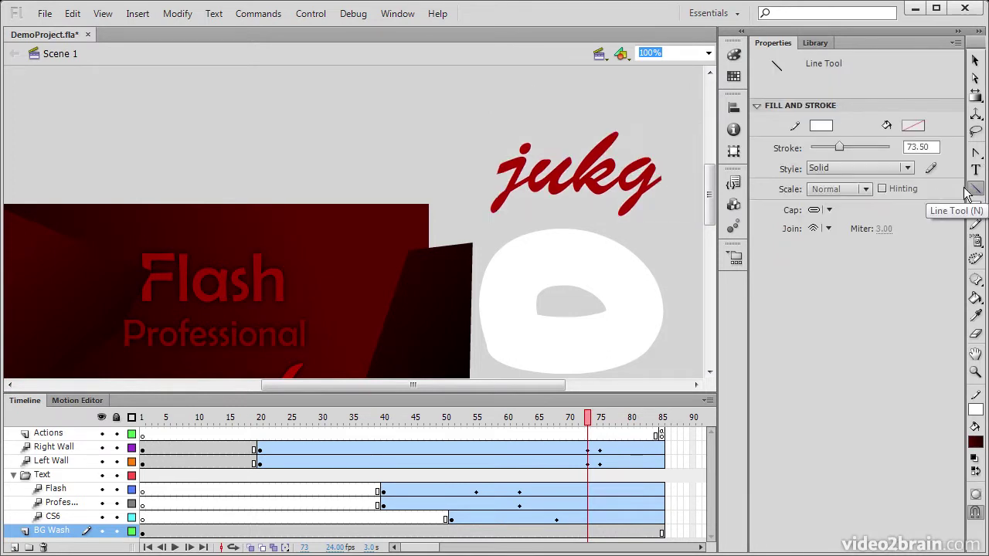
{"action": "left_click_drag", "start_coordinate": [352, 102], "coordinate": [594, 102]}
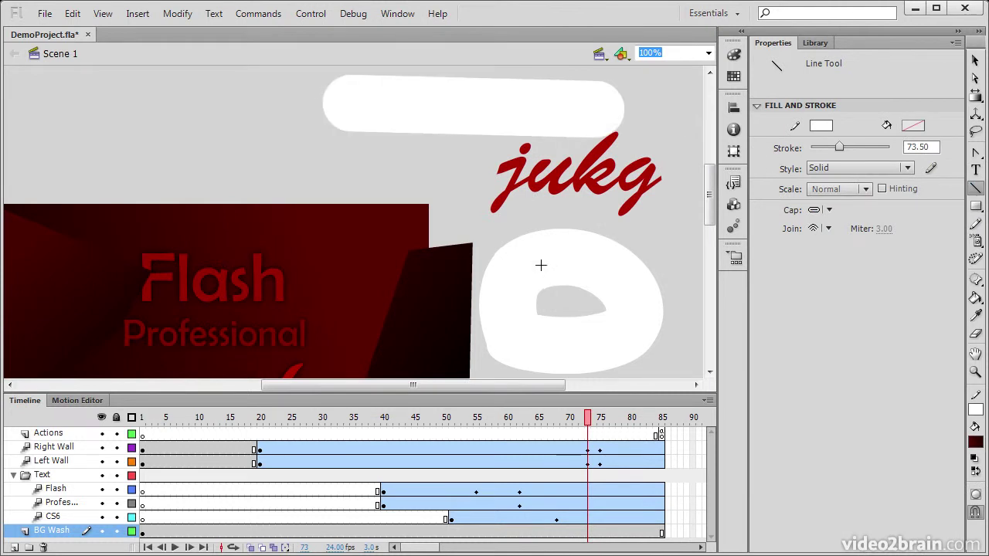
{"action": "left_click", "coordinate": [977, 208]}
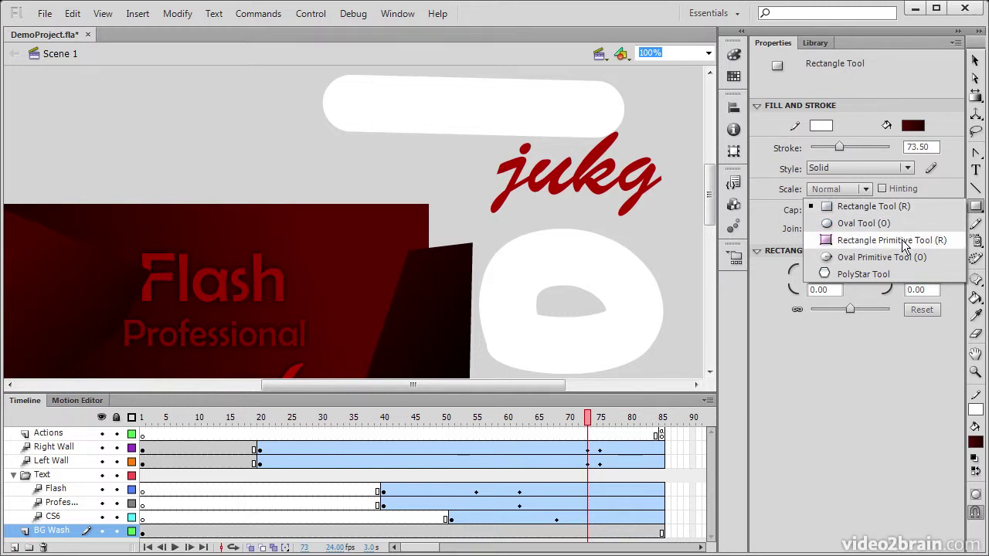
Draw a rectangle primitive with rounded corners at upper left, then a plain rectangle below the white line.
{"action": "left_click", "coordinate": [900, 241]}
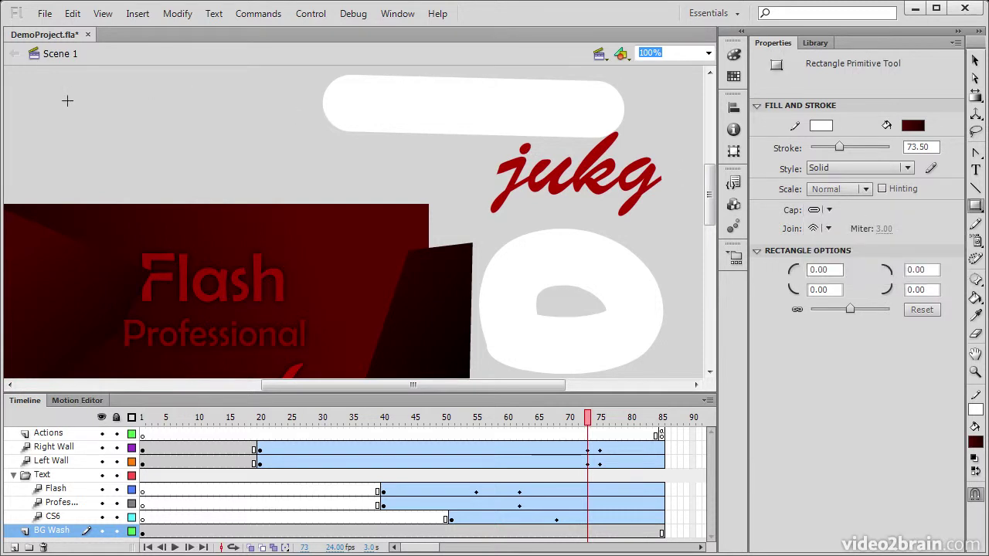
{"action": "left_click_drag", "start_coordinate": [67, 101], "coordinate": [290, 172]}
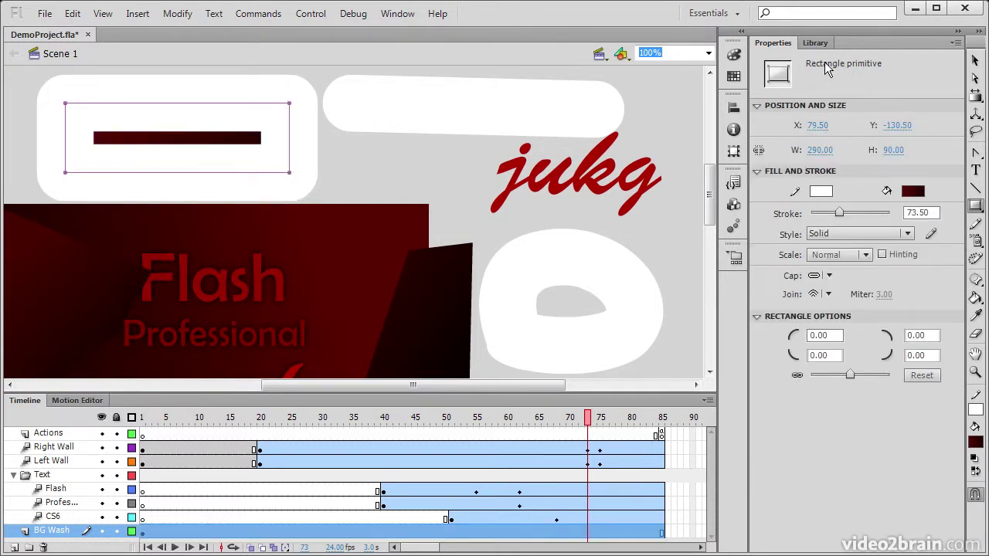
{"action": "left_click_drag", "start_coordinate": [850, 376], "coordinate": [872, 376]}
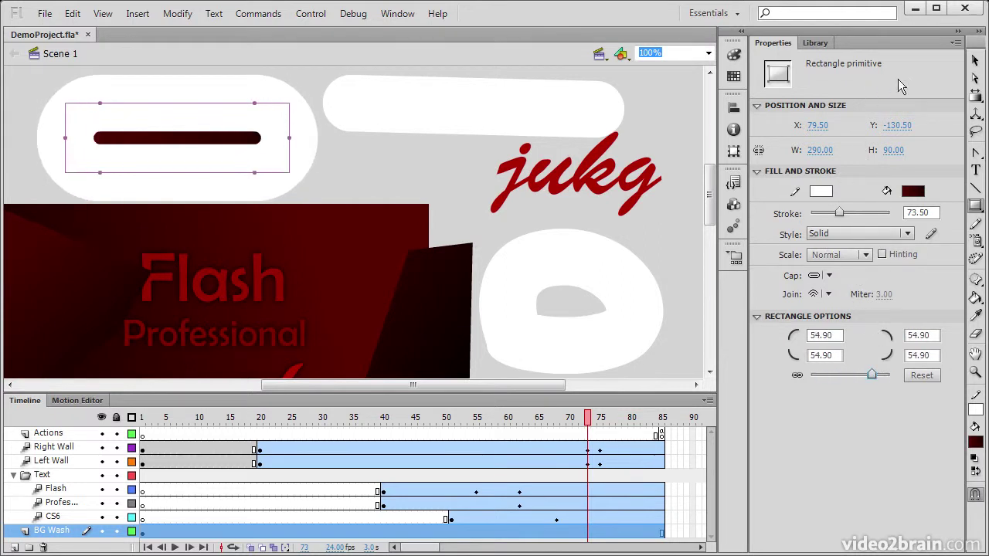
{"action": "left_click", "coordinate": [975, 205]}
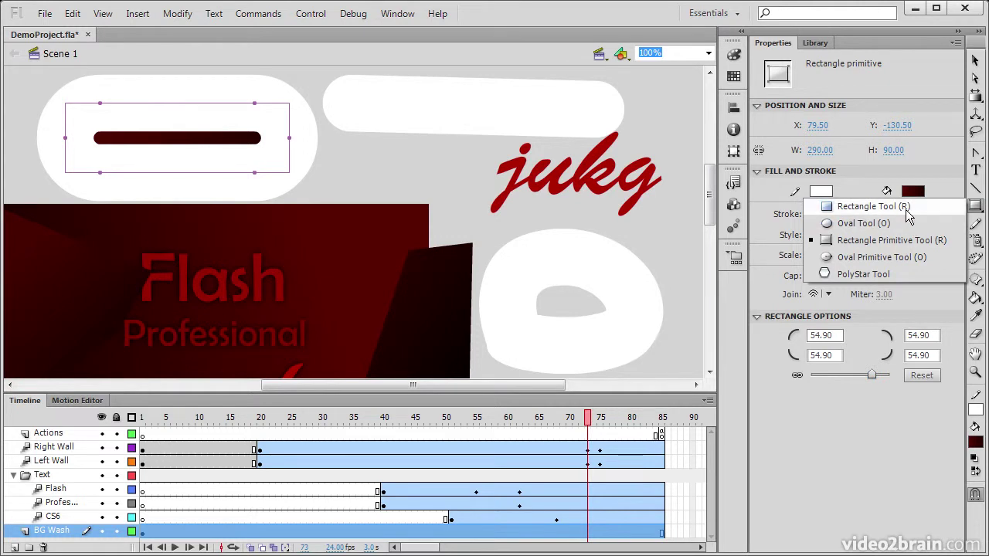
{"action": "left_click", "coordinate": [871, 206]}
{"action": "left_click_drag", "start_coordinate": [348, 149], "coordinate": [456, 196]}
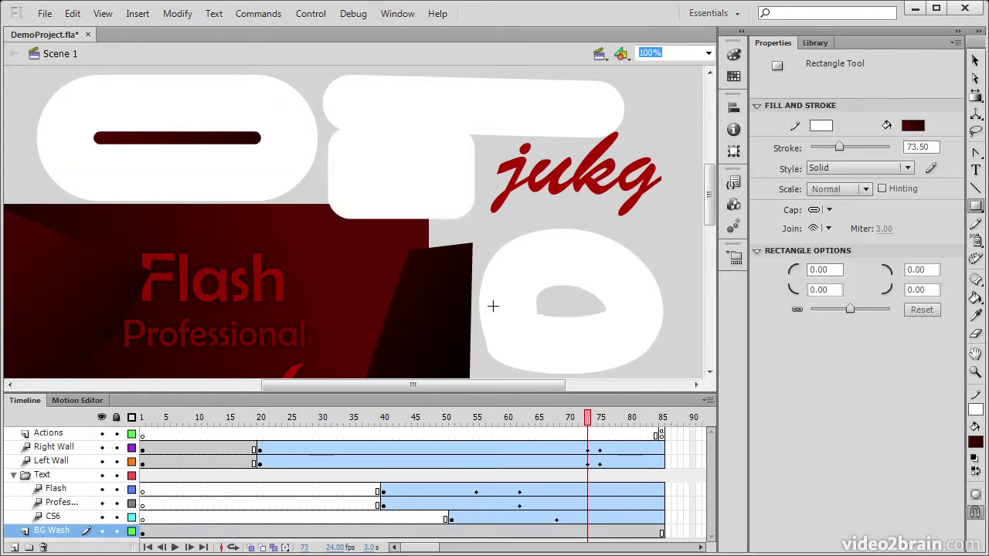
Sketch a white S-shaped pencil stroke on the left of the stage.
{"action": "left_click", "coordinate": [975, 227]}
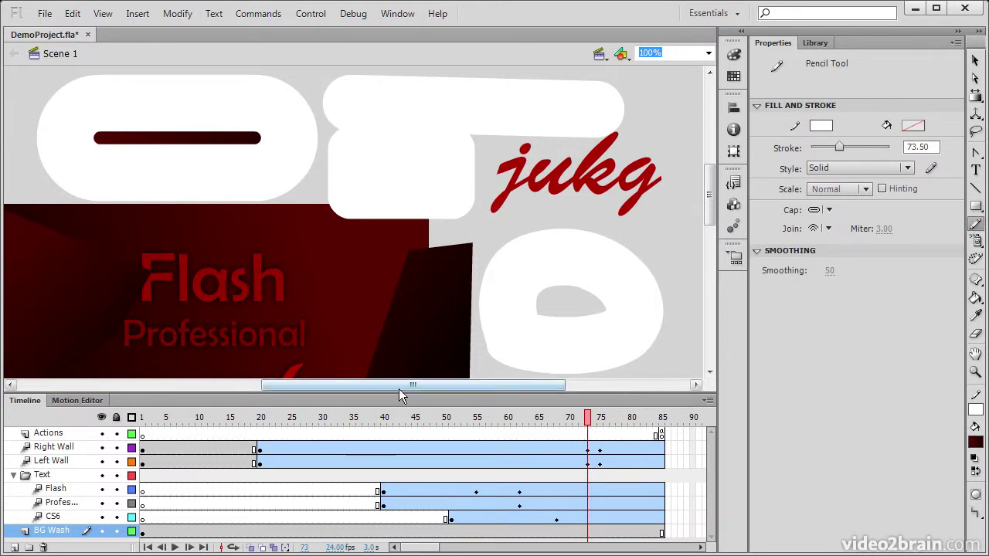
{"action": "left_click_drag", "start_coordinate": [386, 388], "coordinate": [203, 388]}
{"action": "mouse_move", "coordinate": [139, 112]}
{"action": "left_mouse_down"}
{"action": "mouse_move", "coordinate": [98, 100]}
{"action": "mouse_move", "coordinate": [71, 259]}
{"action": "mouse_move", "coordinate": [27, 309]}
{"action": "left_mouse_up"}
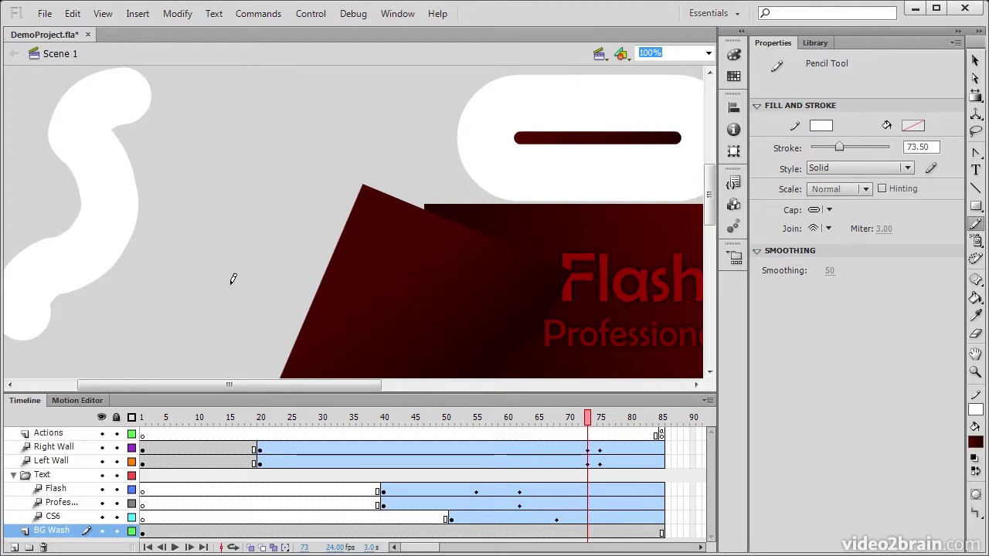
Use the Brush Tool to paint a thin dark red wavy stroke beside the S-shaped pencil stroke.
{"action": "left_click", "coordinate": [975, 241]}
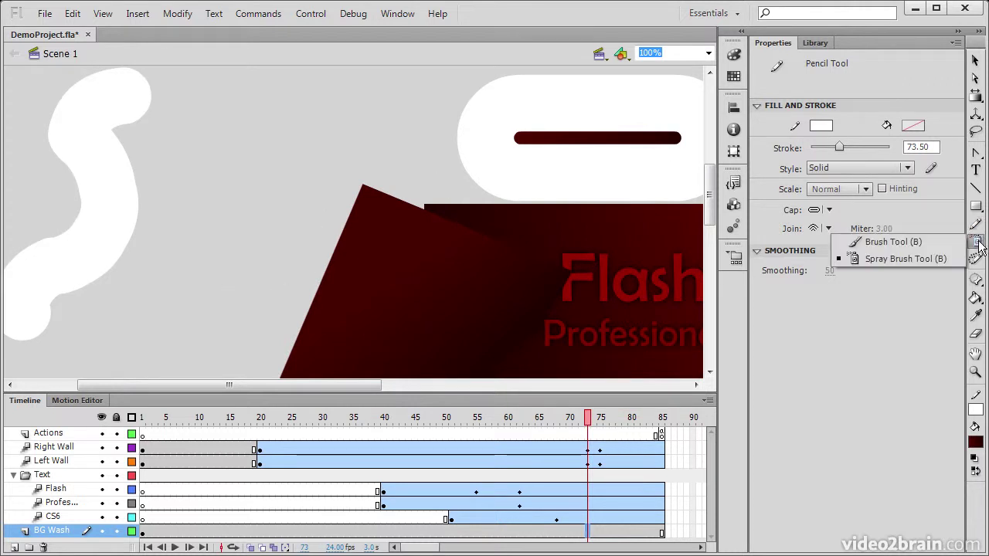
{"action": "left_click", "coordinate": [931, 242]}
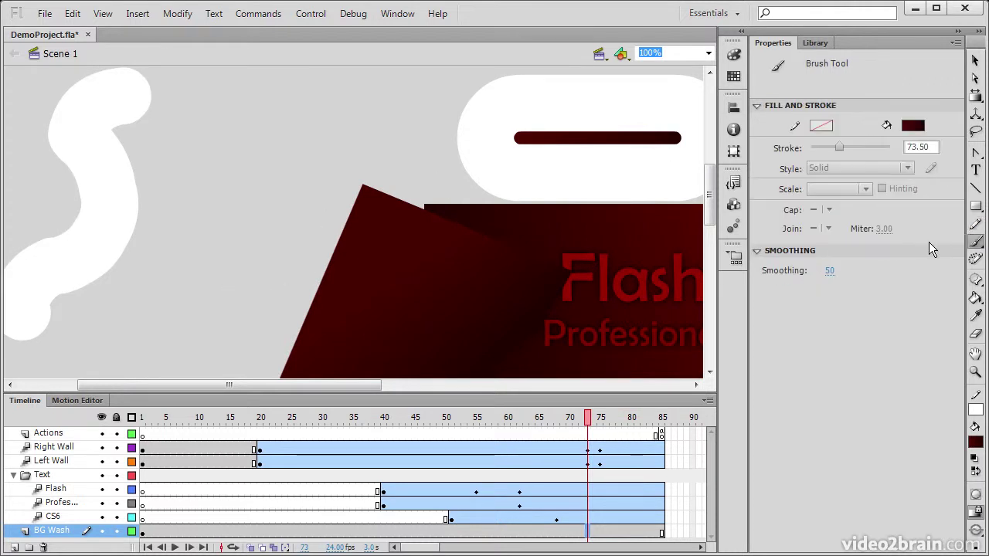
{"action": "mouse_move", "coordinate": [290, 89]}
{"action": "left_mouse_down"}
{"action": "mouse_move", "coordinate": [213, 147]}
{"action": "mouse_move", "coordinate": [248, 204]}
{"action": "mouse_move", "coordinate": [229, 244]}
{"action": "mouse_move", "coordinate": [119, 294]}
{"action": "mouse_move", "coordinate": [99, 374]}
{"action": "left_mouse_up"}
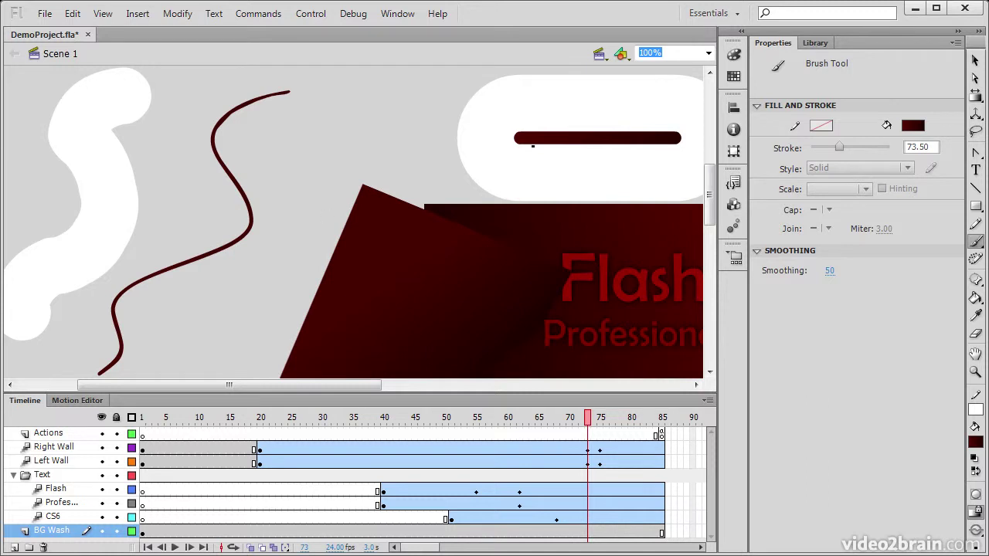
Set the Spray Brush symbol to LeftWall and spray it over the stage's left side.
{"action": "left_click", "coordinate": [976, 242]}
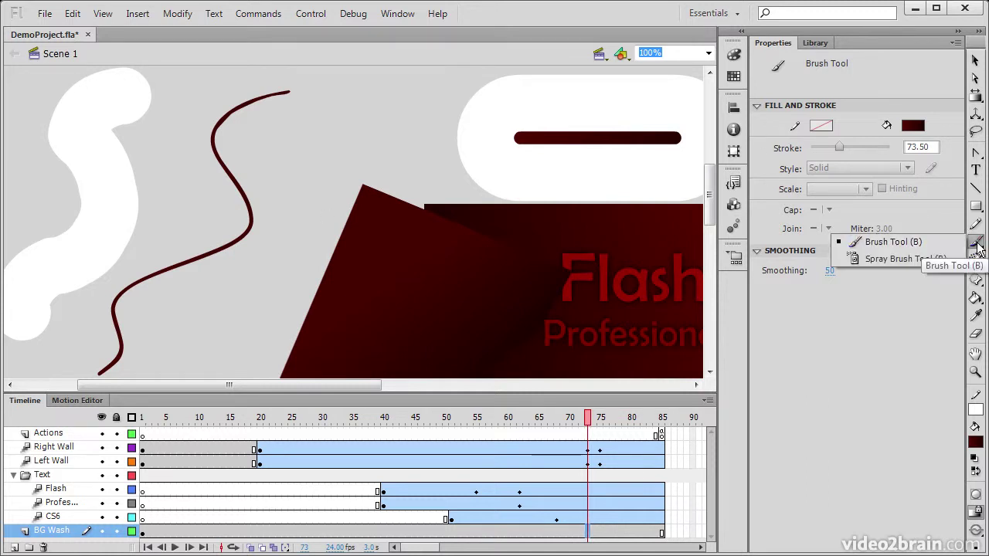
{"action": "left_click", "coordinate": [920, 260]}
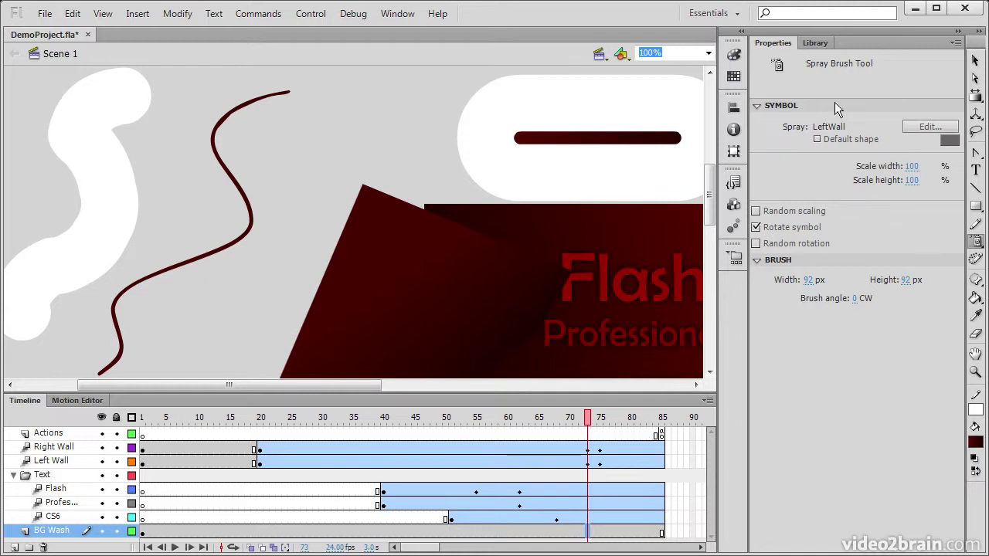
{"action": "left_click", "coordinate": [929, 126]}
{"action": "left_click", "coordinate": [437, 215]}
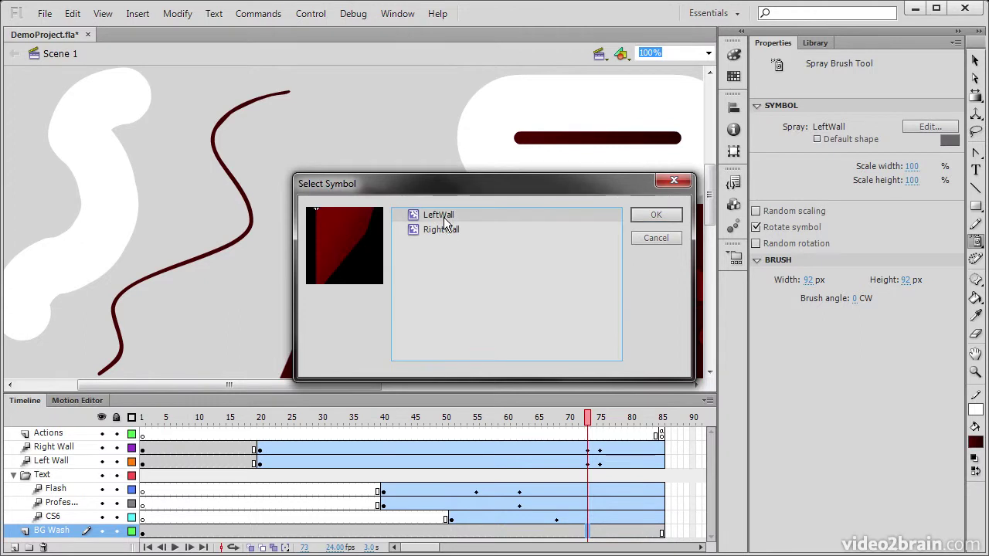
{"action": "left_click", "coordinate": [444, 230]}
{"action": "left_click", "coordinate": [447, 218]}
{"action": "left_click", "coordinate": [654, 215]}
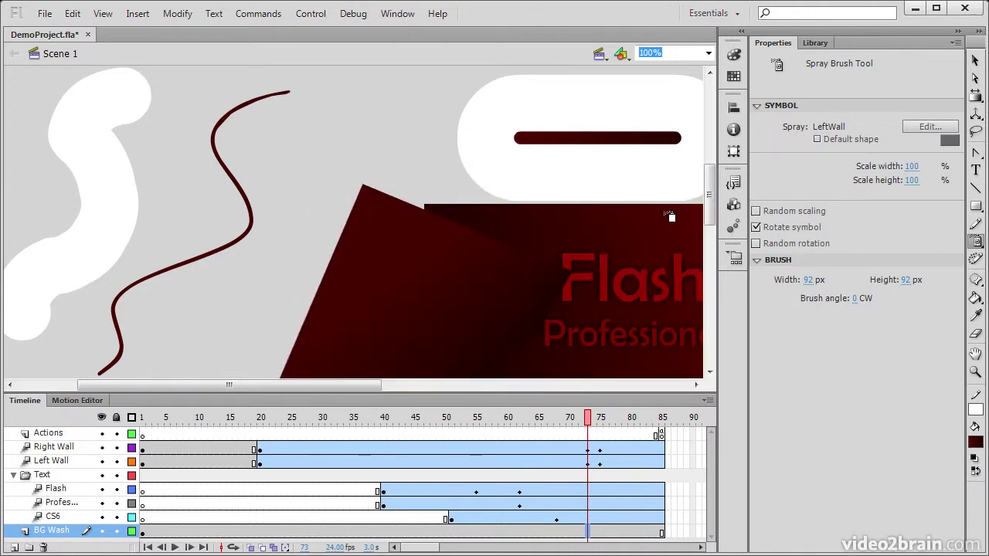
{"action": "left_click_drag", "start_coordinate": [290, 386], "coordinate": [221, 386]}
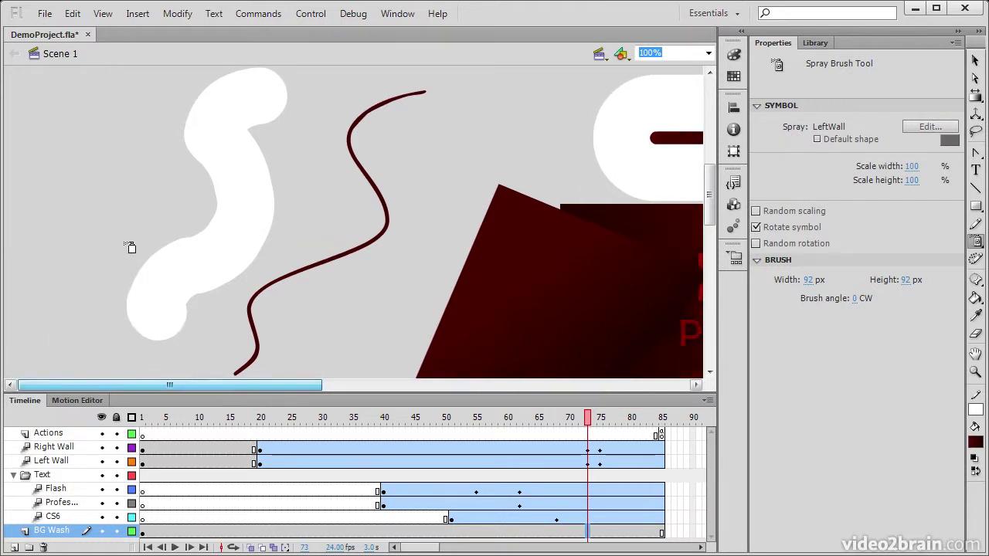
{"action": "mouse_move", "coordinate": [99, 183]}
{"action": "left_mouse_down"}
{"action": "mouse_move", "coordinate": [134, 241]}
{"action": "mouse_move", "coordinate": [188, 232]}
{"action": "mouse_move", "coordinate": [159, 275]}
{"action": "mouse_move", "coordinate": [238, 288]}
{"action": "mouse_move", "coordinate": [224, 216]}
{"action": "mouse_move", "coordinate": [293, 186]}
{"action": "mouse_move", "coordinate": [285, 241]}
{"action": "mouse_move", "coordinate": [171, 260]}
{"action": "mouse_move", "coordinate": [153, 311]}
{"action": "mouse_move", "coordinate": [207, 237]}
{"action": "mouse_move", "coordinate": [131, 241]}
{"action": "mouse_move", "coordinate": [84, 316]}
{"action": "left_mouse_up"}
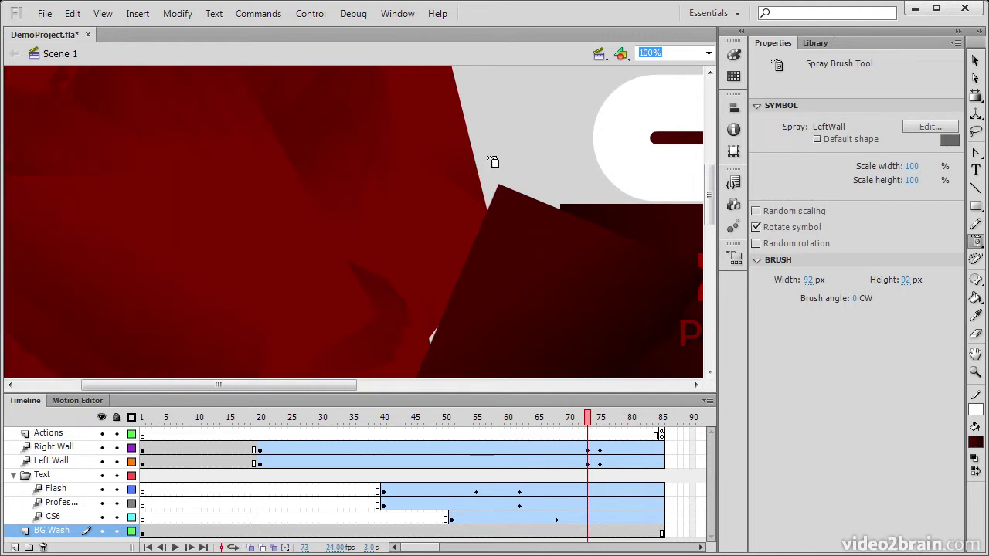
Paint a cluster of red flowers on the stage with the Deco Flower Brush effect.
{"action": "left_click", "coordinate": [975, 261]}
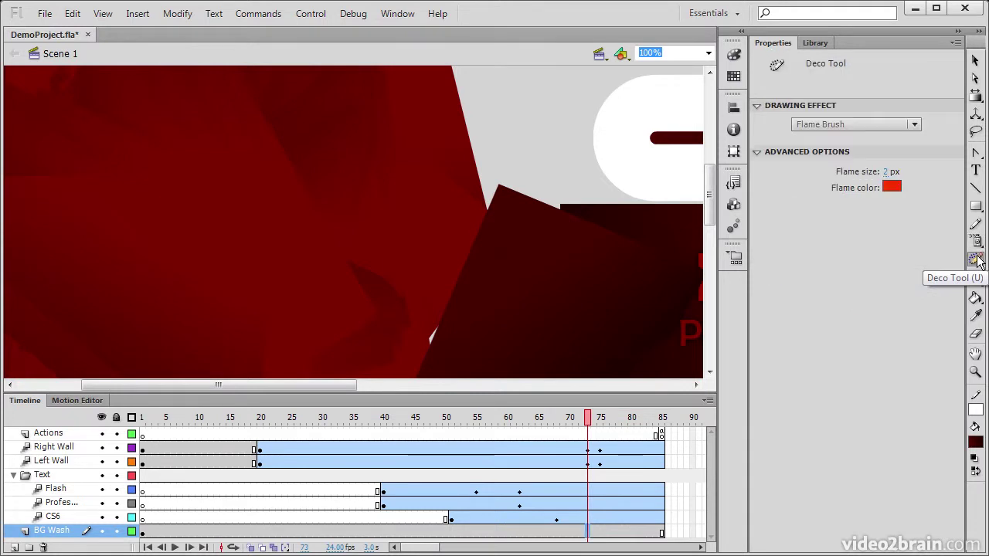
{"action": "left_click", "coordinate": [915, 124]}
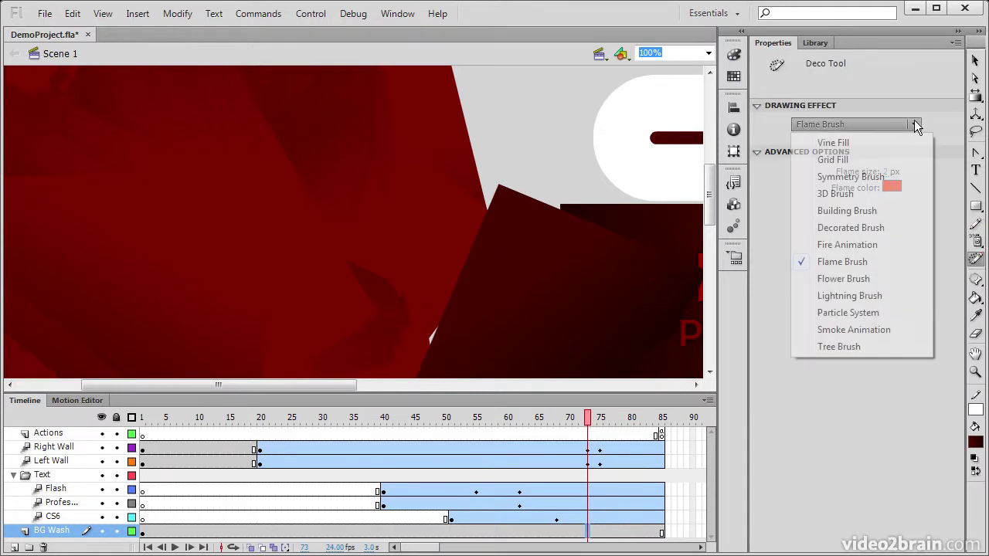
{"action": "left_click", "coordinate": [842, 278]}
{"action": "left_click_drag", "start_coordinate": [529, 162], "coordinate": [571, 197]}
Keep the Flower Brush effect and Garden flower as the flower type.
{"action": "left_click", "coordinate": [855, 124]}
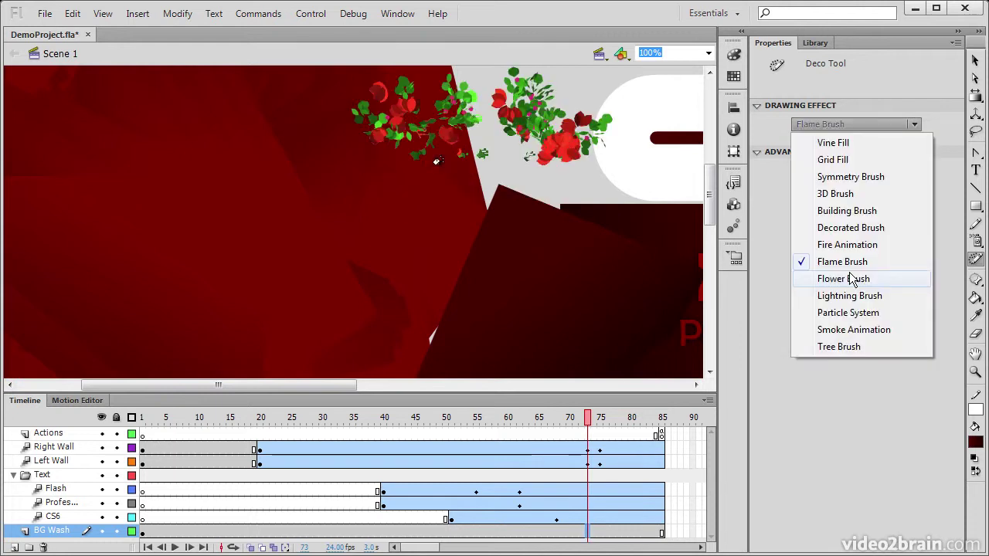
{"action": "left_click", "coordinate": [850, 279]}
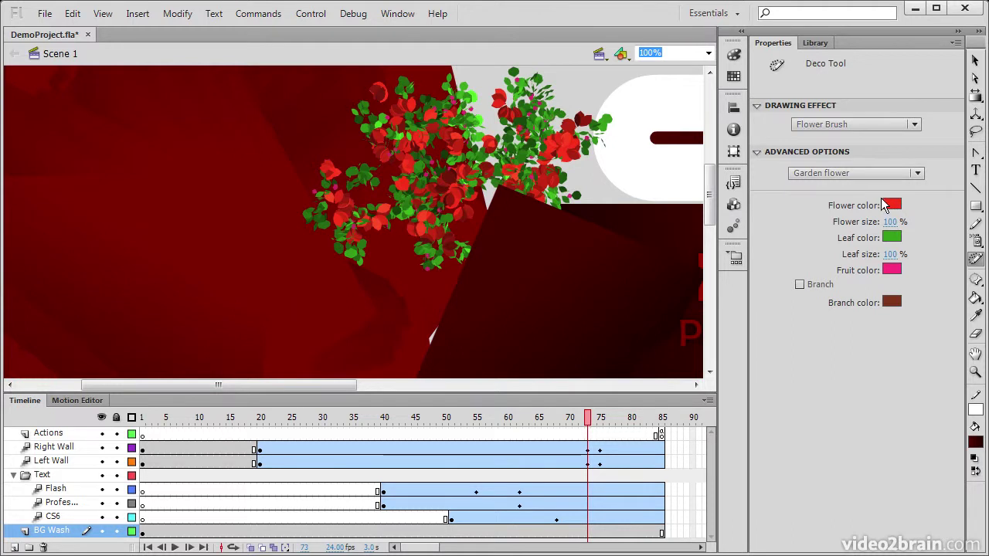
{"action": "left_click", "coordinate": [844, 175]}
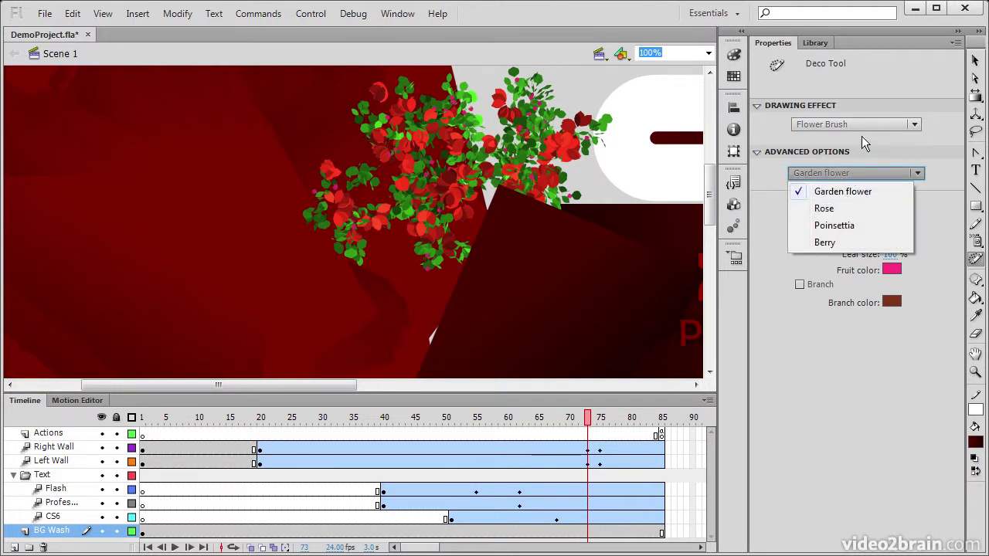
{"action": "left_click", "coordinate": [850, 192]}
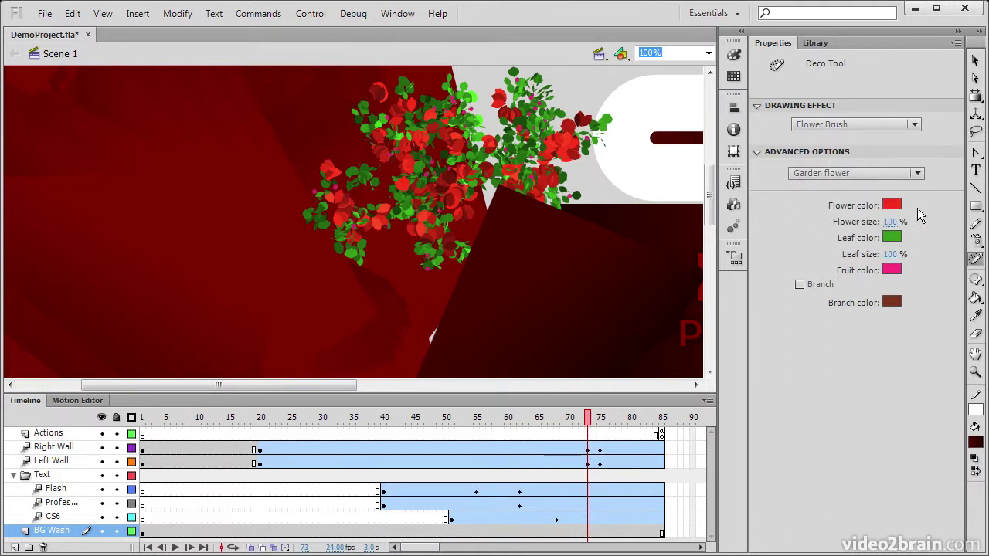
Try the Fire Animation Deco effect, then switch to Symmetry Brush.
{"action": "left_click", "coordinate": [896, 124]}
{"action": "left_click", "coordinate": [886, 244]}
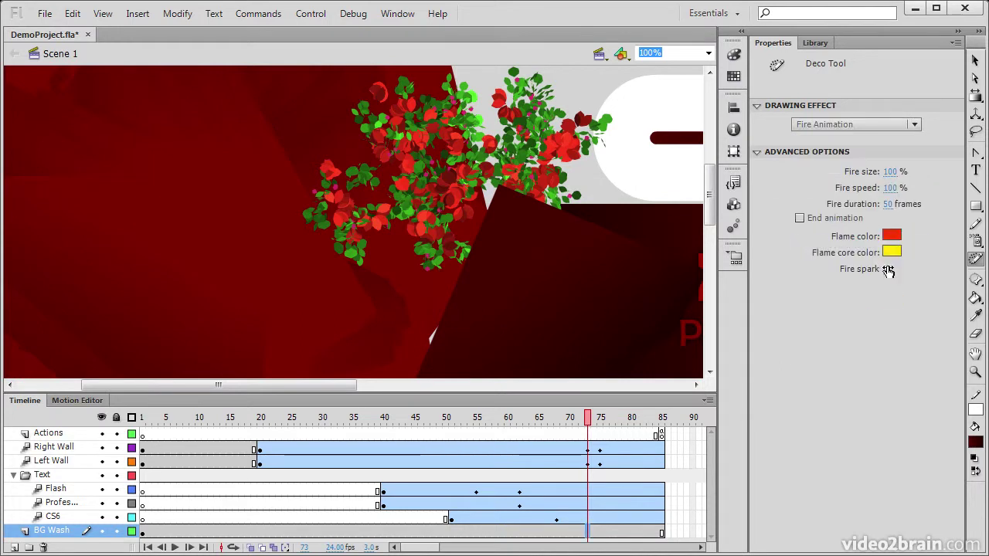
{"action": "left_click", "coordinate": [900, 124]}
{"action": "left_click", "coordinate": [875, 178]}
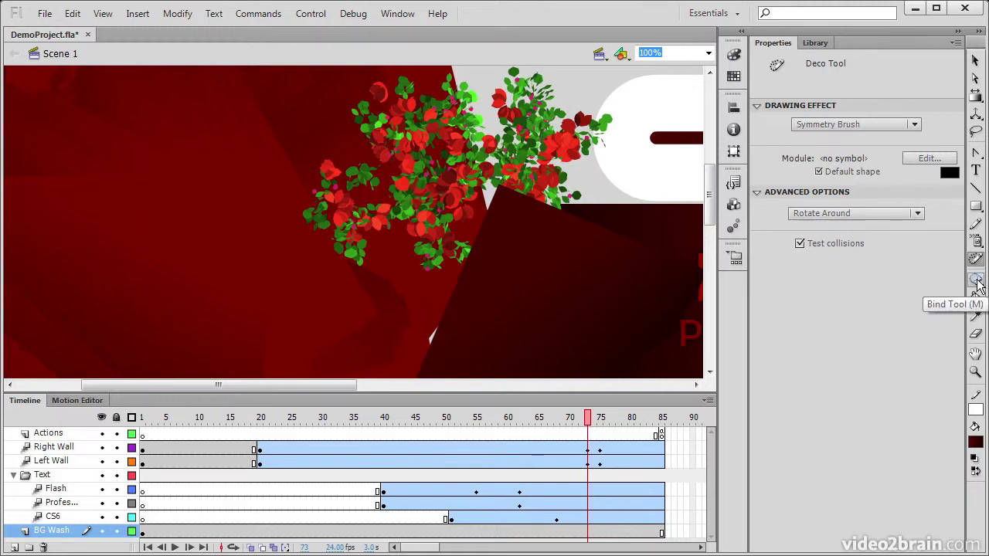
Draw a thin dark bar with a thick white border using the Rectangle tool.
{"action": "left_click_drag", "start_coordinate": [978, 285], "coordinate": [937, 281]}
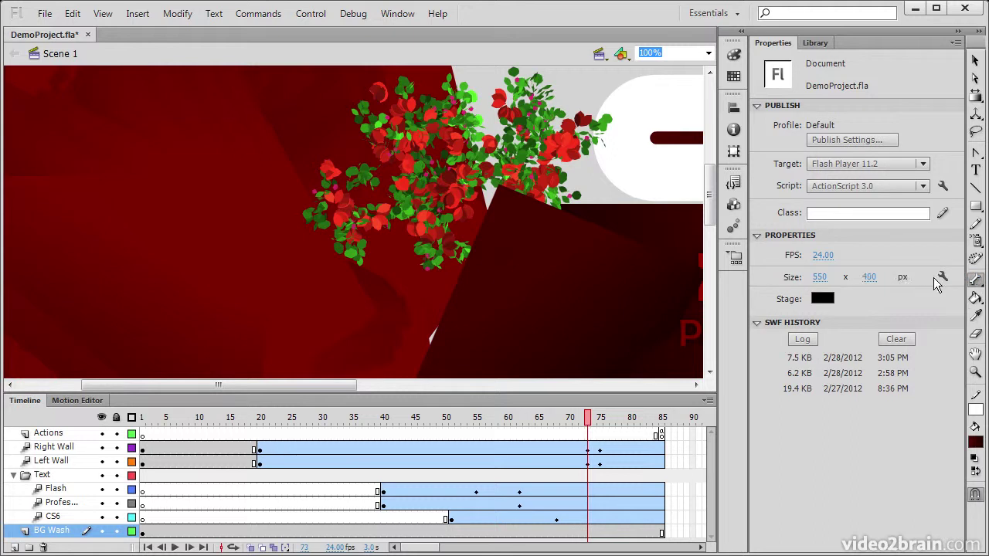
{"action": "left_click_drag", "start_coordinate": [711, 198], "coordinate": [712, 272]}
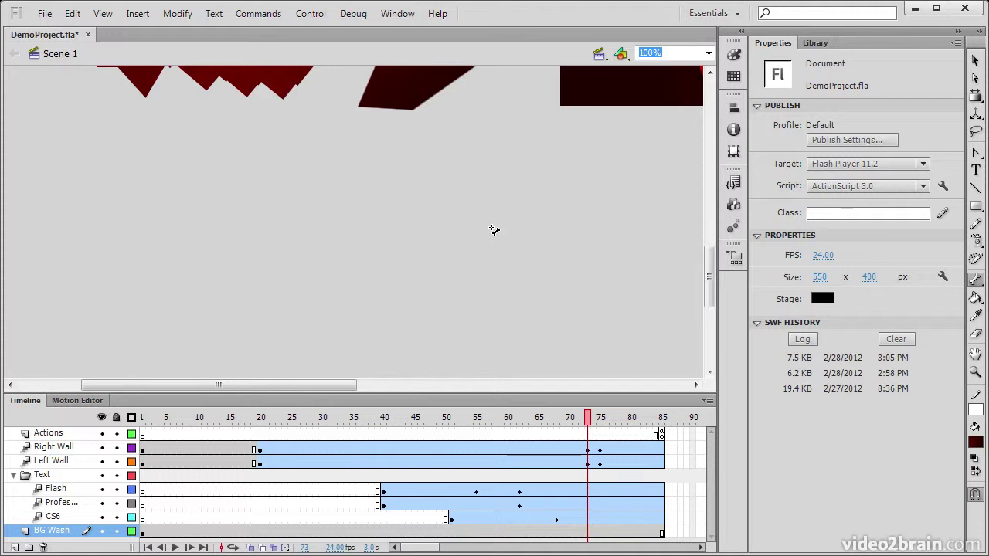
{"action": "left_click", "coordinate": [976, 207]}
{"action": "left_click_drag", "start_coordinate": [142, 199], "coordinate": [629, 267]}
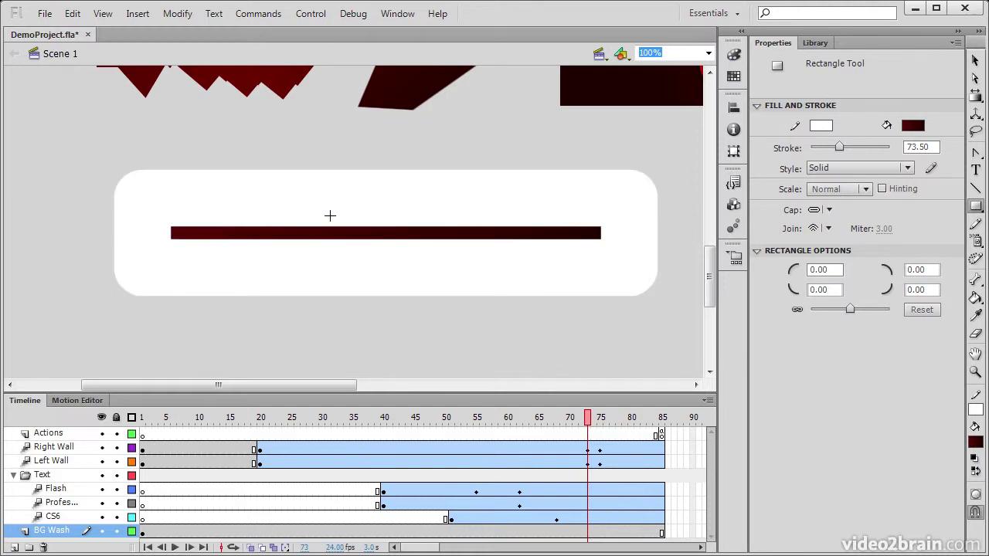
Add a chain of IK bones along the bar with the Bone tool.
{"action": "left_click", "coordinate": [976, 279]}
{"action": "left_click", "coordinate": [888, 279]}
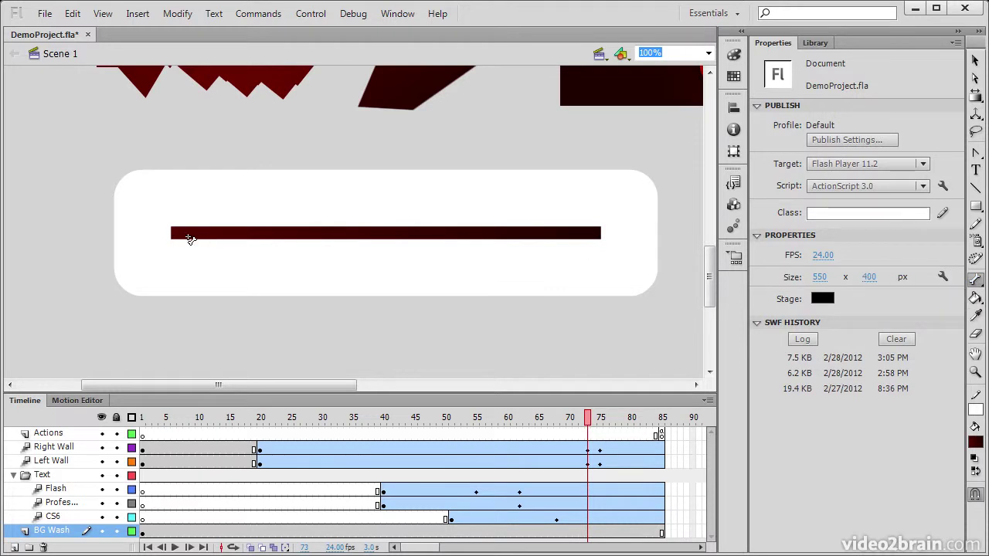
{"action": "left_click_drag", "start_coordinate": [175, 235], "coordinate": [590, 233]}
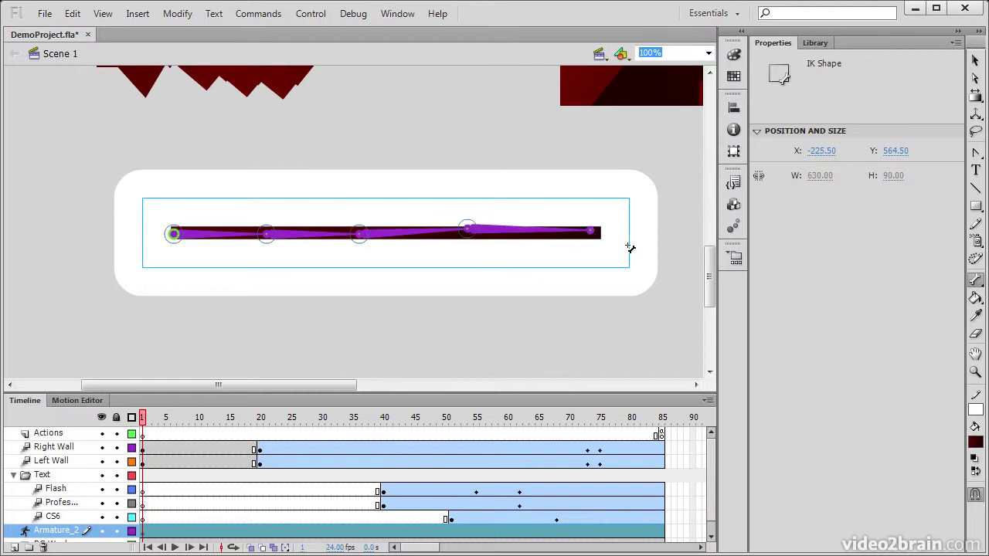
Drag the armature's end and a bone to bend the bar into a downward curve.
{"action": "left_click", "coordinate": [974, 61]}
{"action": "mouse_move", "coordinate": [592, 231]}
{"action": "left_mouse_down"}
{"action": "mouse_move", "coordinate": [581, 265]}
{"action": "mouse_move", "coordinate": [440, 322]}
{"action": "mouse_move", "coordinate": [618, 323]}
{"action": "mouse_move", "coordinate": [569, 247]}
{"action": "mouse_move", "coordinate": [594, 220]}
{"action": "left_mouse_up"}
{"action": "left_click", "coordinate": [342, 250]}
{"action": "left_click_drag", "start_coordinate": [362, 251], "coordinate": [357, 309]}
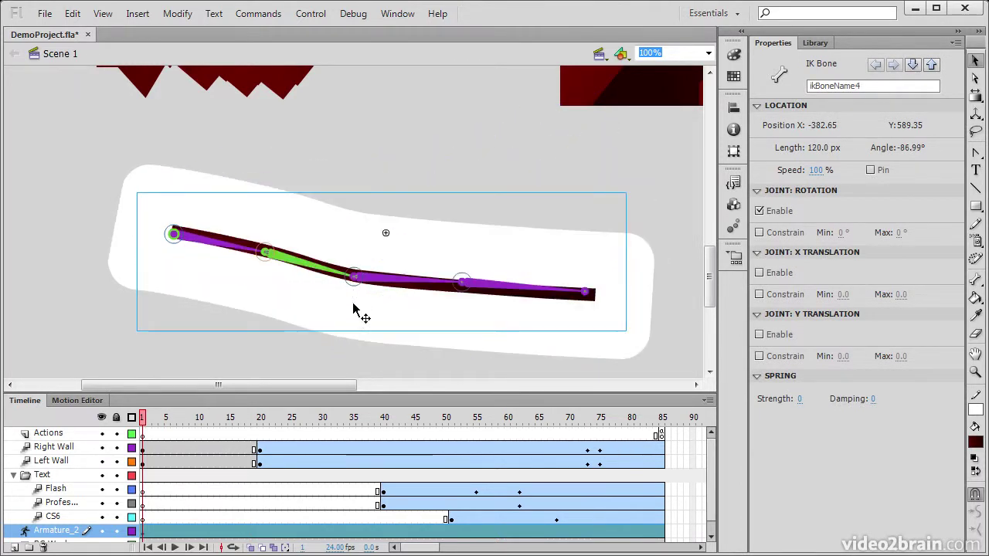
{"action": "left_click", "coordinate": [975, 300]}
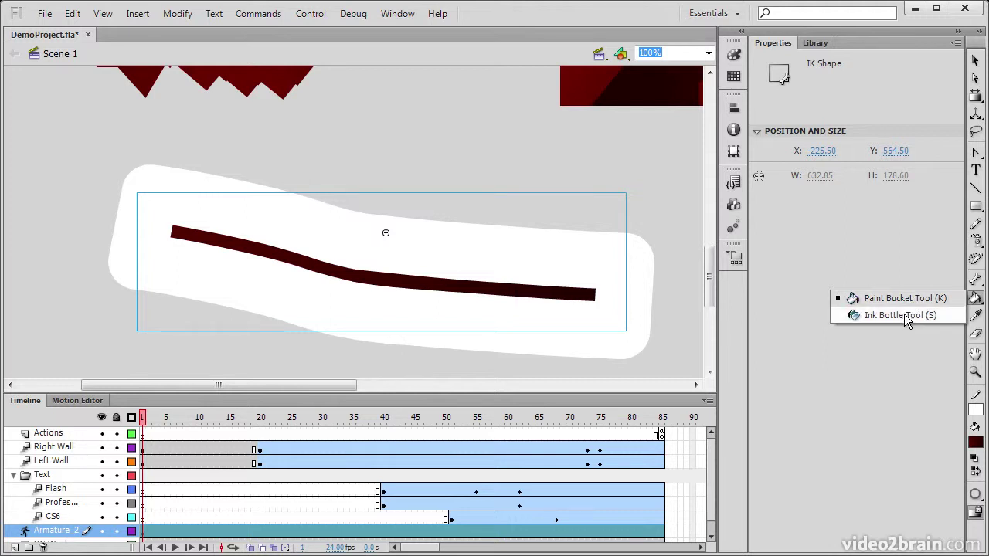
Sample the roses' red as the fill colour with the Eyedropper.
{"action": "left_click", "coordinate": [904, 314]}
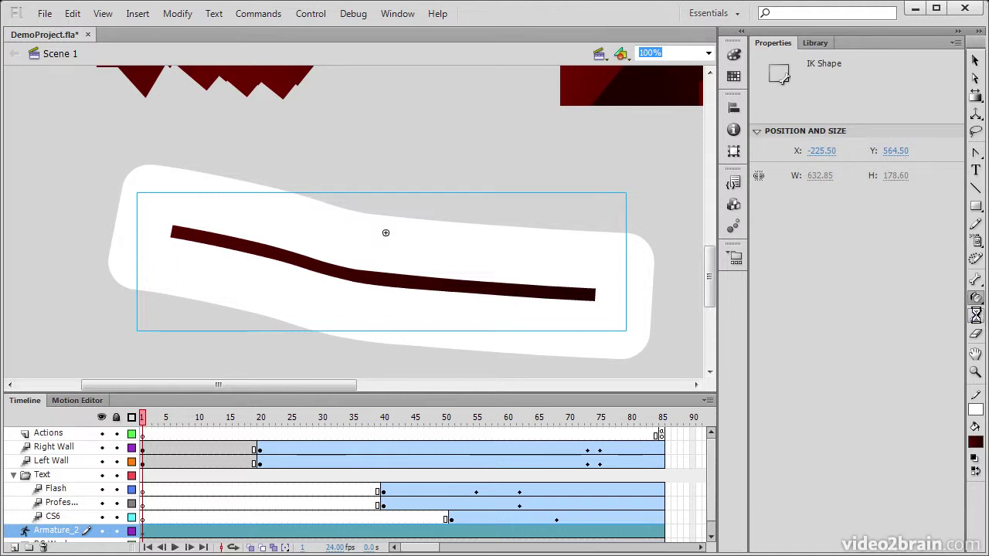
{"action": "left_click", "coordinate": [975, 315]}
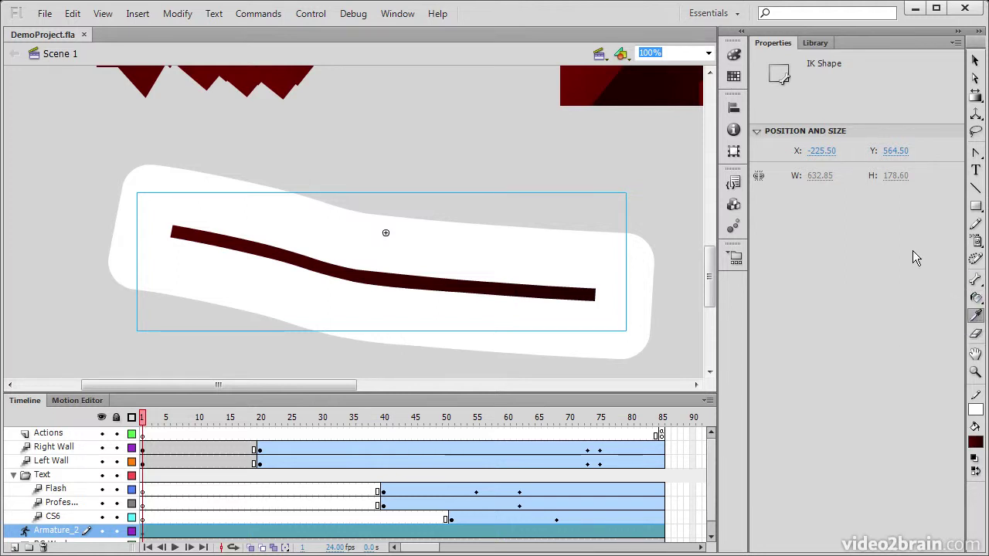
{"action": "left_click_drag", "start_coordinate": [709, 247], "coordinate": [631, 196]}
{"action": "left_click_drag", "start_coordinate": [269, 385], "coordinate": [429, 400]}
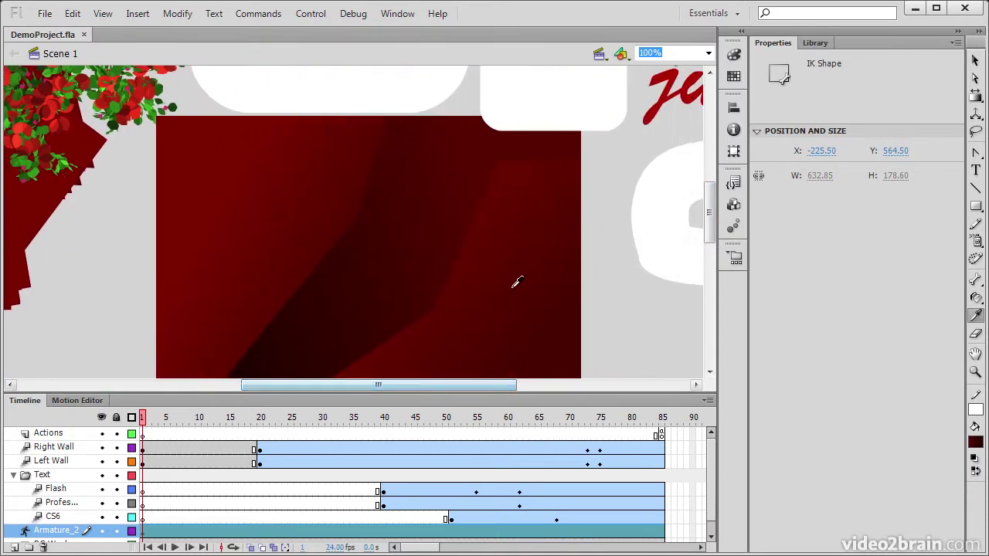
{"action": "left_click", "coordinate": [134, 105]}
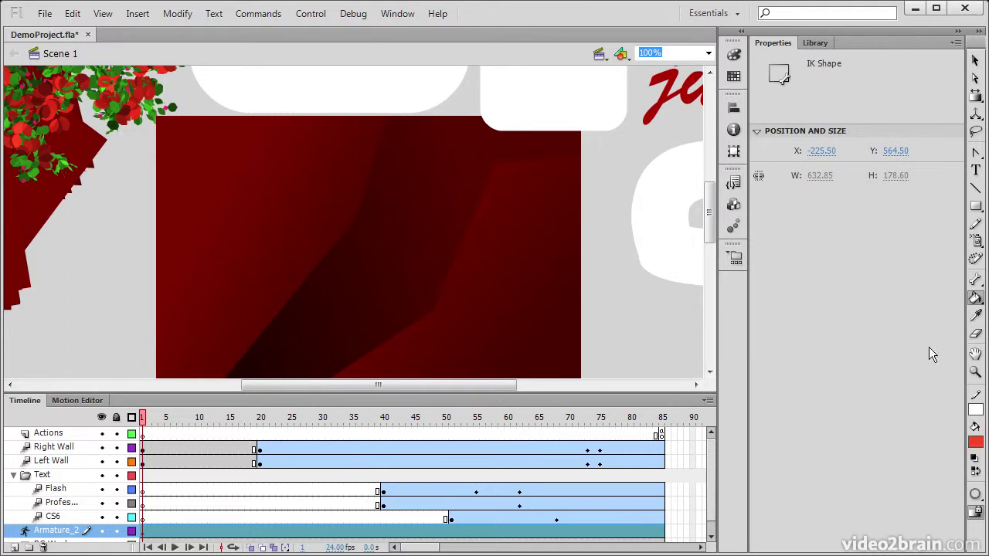
Pan the stage and marquee-zoom in on the roses above the rectangle.
{"action": "left_click", "coordinate": [976, 357]}
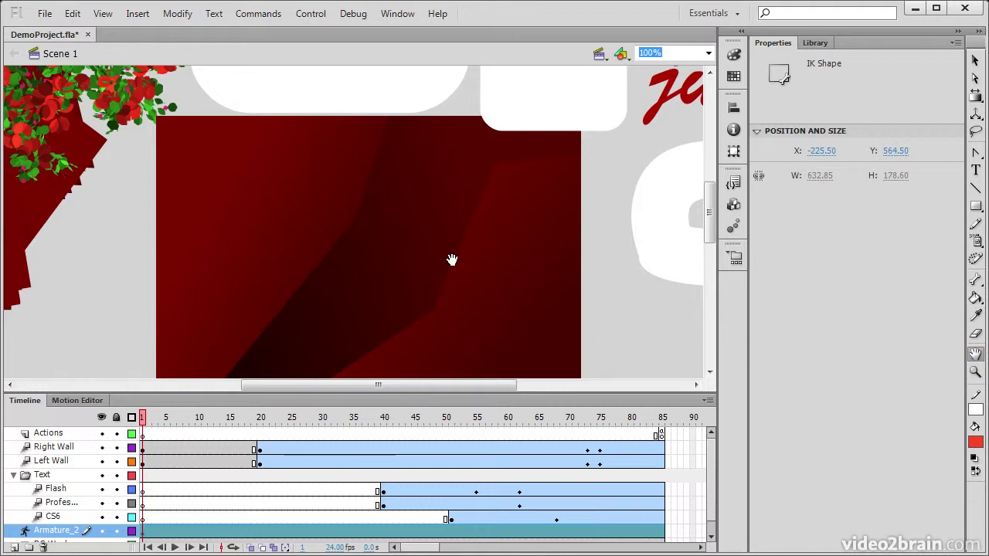
{"action": "left_click_drag", "start_coordinate": [391, 271], "coordinate": [445, 262]}
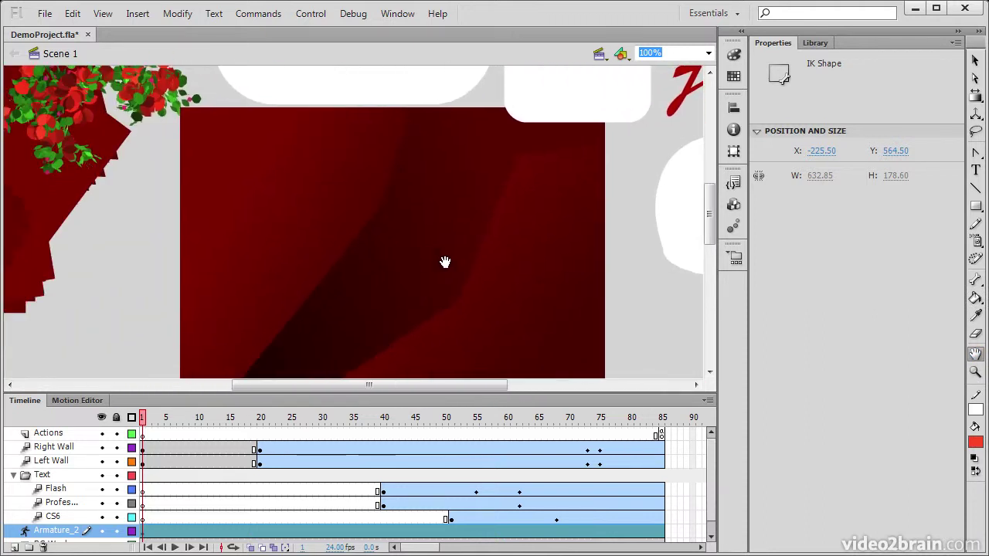
{"action": "left_click", "coordinate": [975, 372]}
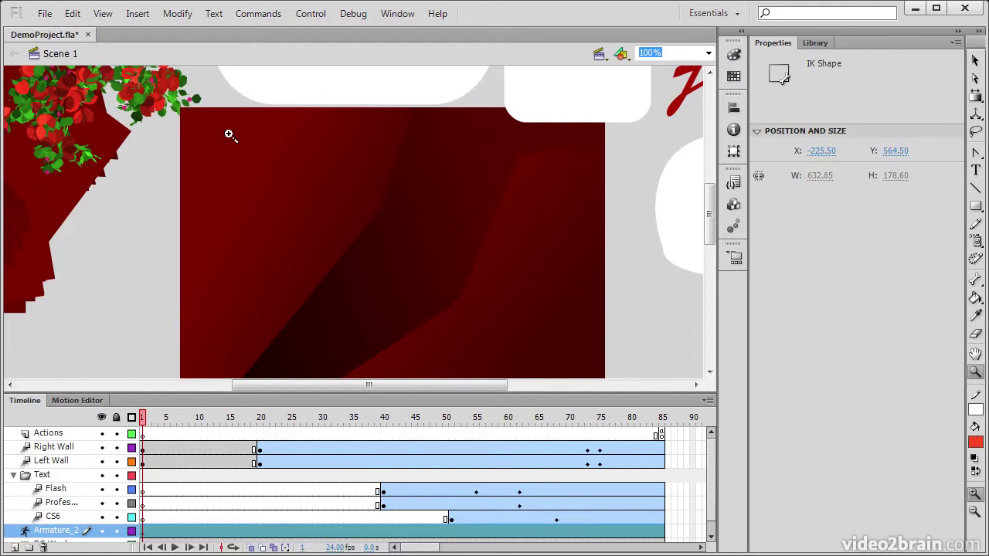
{"action": "left_click_drag", "start_coordinate": [206, 134], "coordinate": [99, 83]}
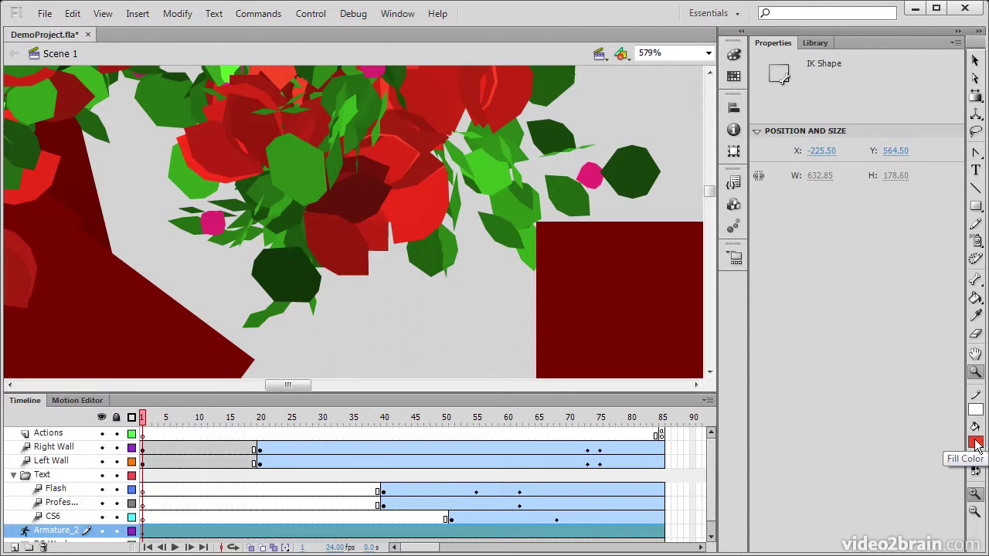
Set the stroke colour to orange and the fill colour to black from the swatches.
{"action": "left_click", "coordinate": [983, 408]}
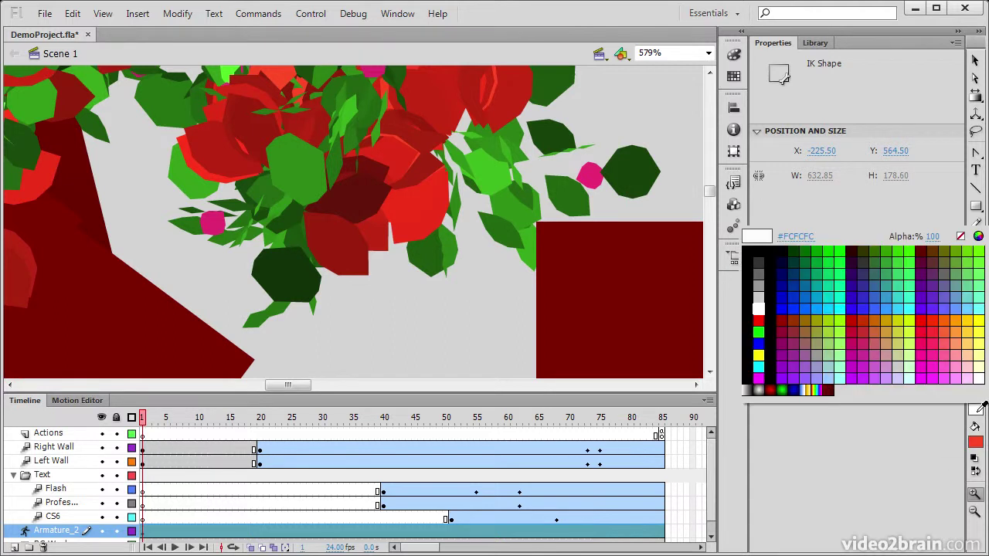
{"action": "left_click", "coordinate": [877, 319]}
{"action": "left_click", "coordinate": [977, 444]}
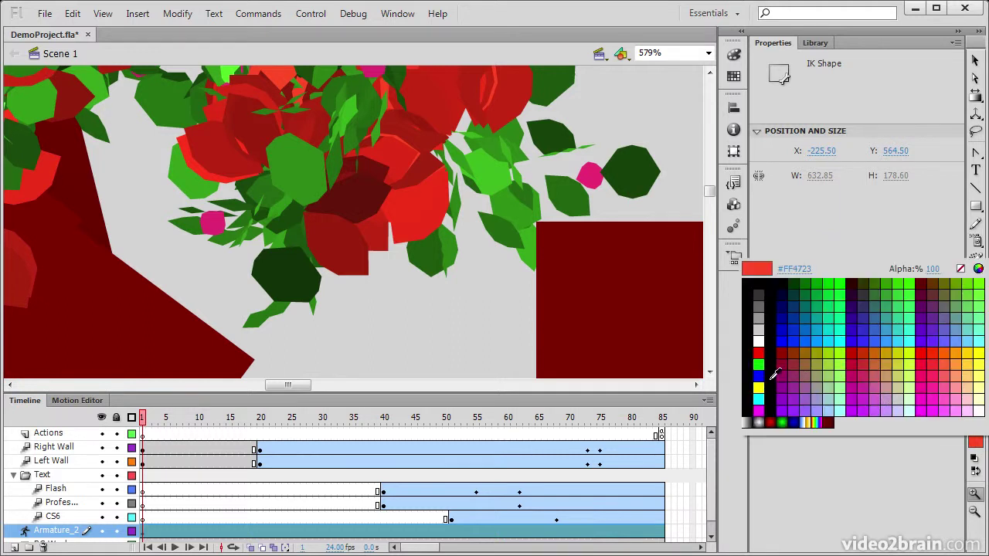
{"action": "left_click", "coordinate": [772, 380]}
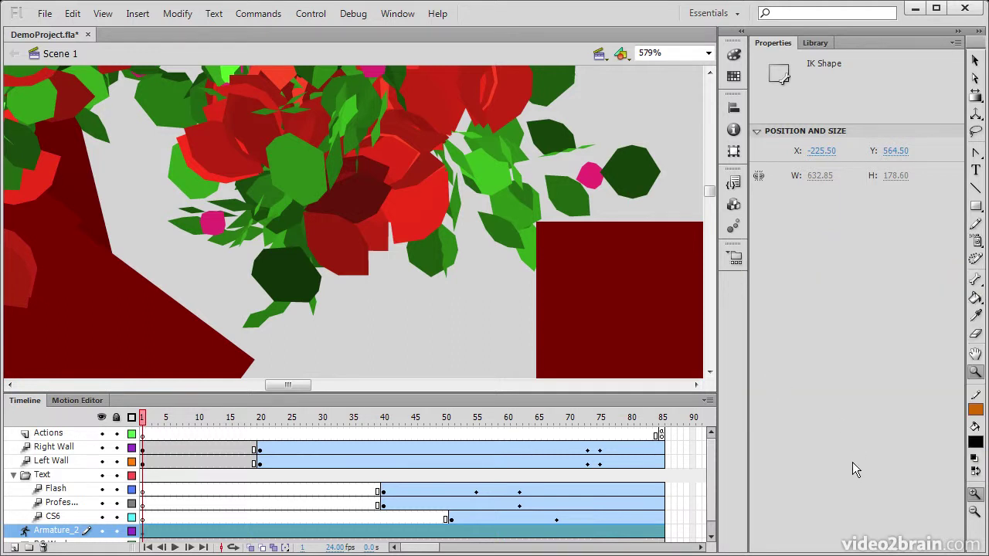
Reset to default black and white, then swap stroke and fill four times, ending black on white.
{"action": "left_click", "coordinate": [974, 462]}
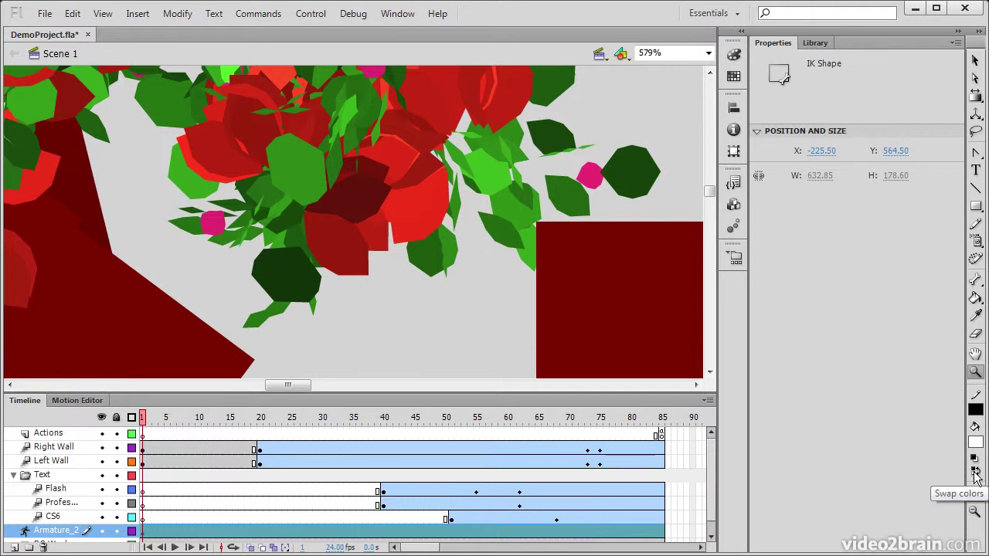
{"action": "left_click", "coordinate": [975, 478]}
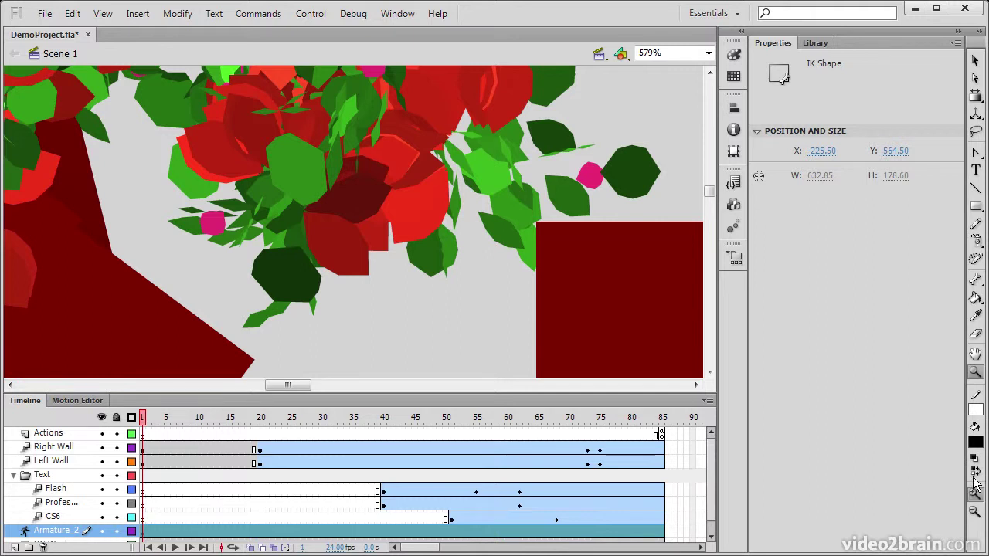
{"action": "left_click", "coordinate": [975, 478]}
{"action": "left_click", "coordinate": [975, 478]}
{"action": "left_click", "coordinate": [976, 477]}
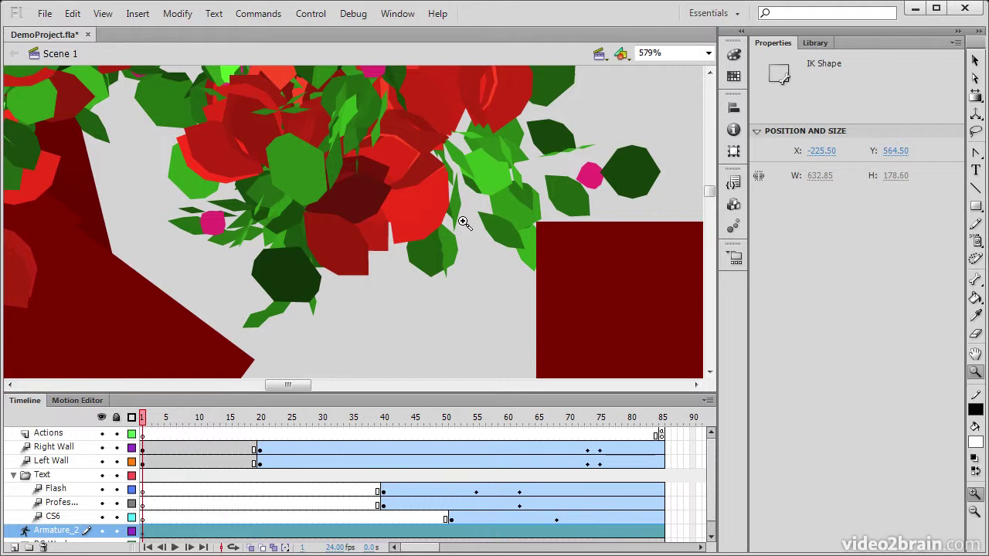
Zoom in on the roses to 2000%, then set the Zoom tool modifier to Reduce.
{"action": "left_click", "coordinate": [421, 197]}
{"action": "left_click", "coordinate": [372, 211]}
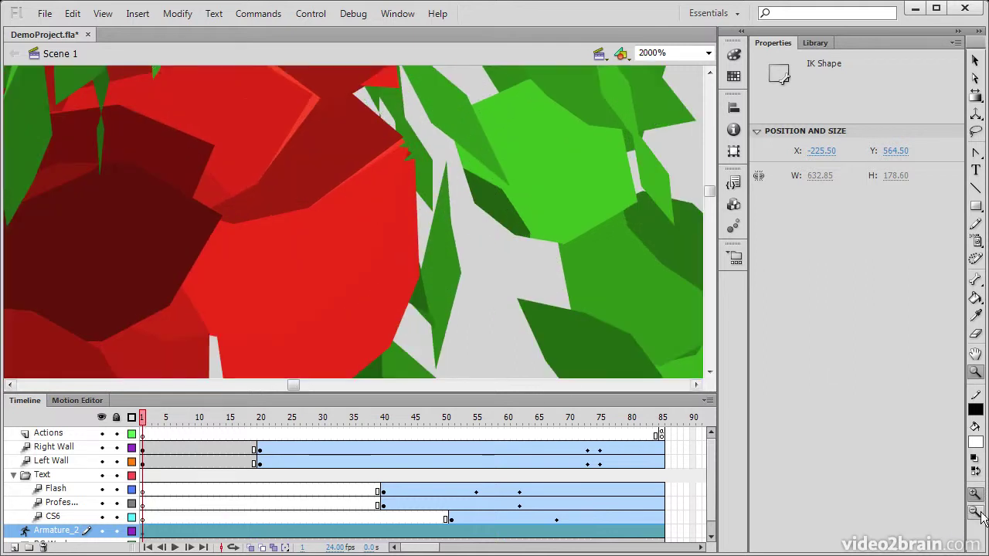
{"action": "left_click", "coordinate": [975, 511]}
Zoom back out step by step to 62% to show most of the stage.
{"action": "left_click", "coordinate": [390, 211]}
{"action": "left_click", "coordinate": [393, 215]}
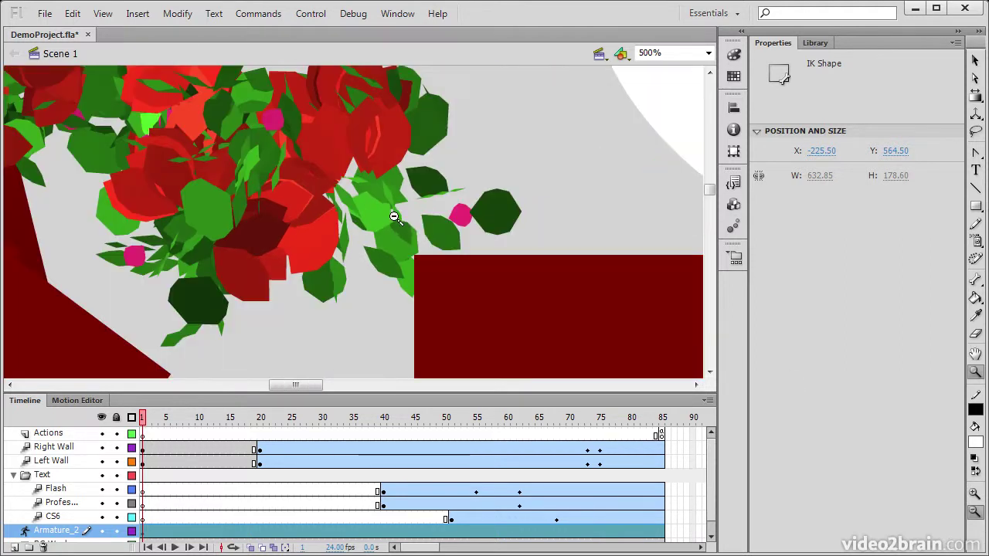
{"action": "left_click", "coordinate": [395, 222]}
{"action": "left_click", "coordinate": [410, 237]}
{"action": "left_click", "coordinate": [421, 230]}
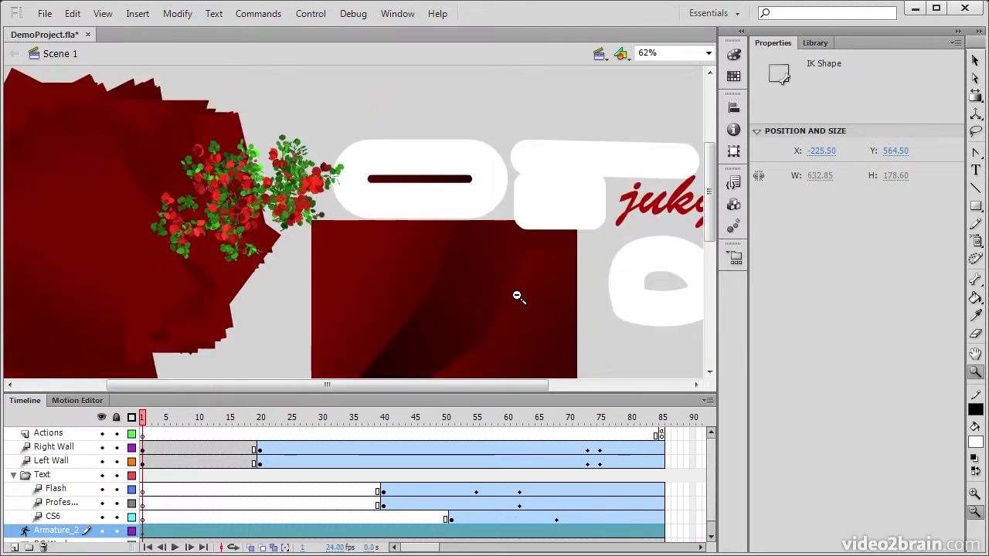